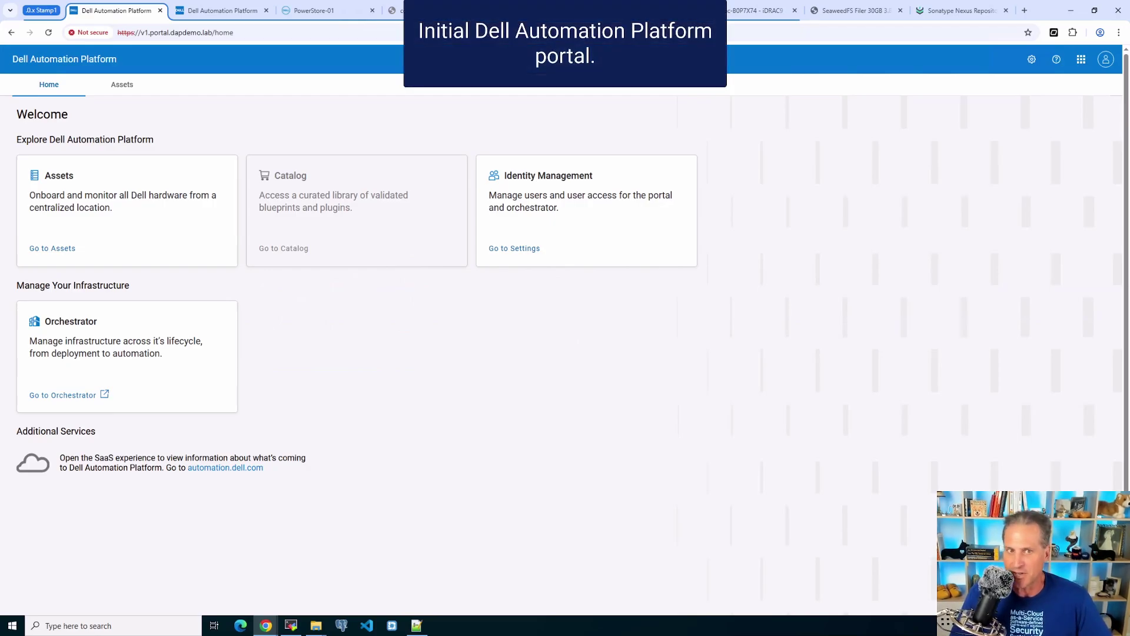
Step: Open the portal's asset list and sort the assets by provisioning state
left_click(122, 85)
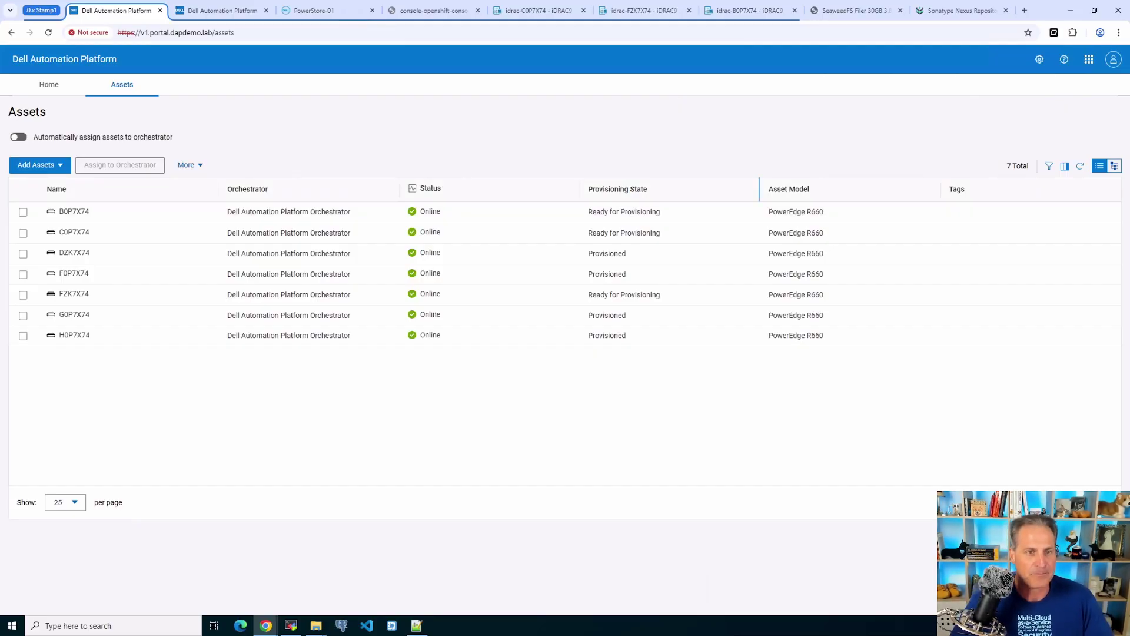
left_click(616, 189)
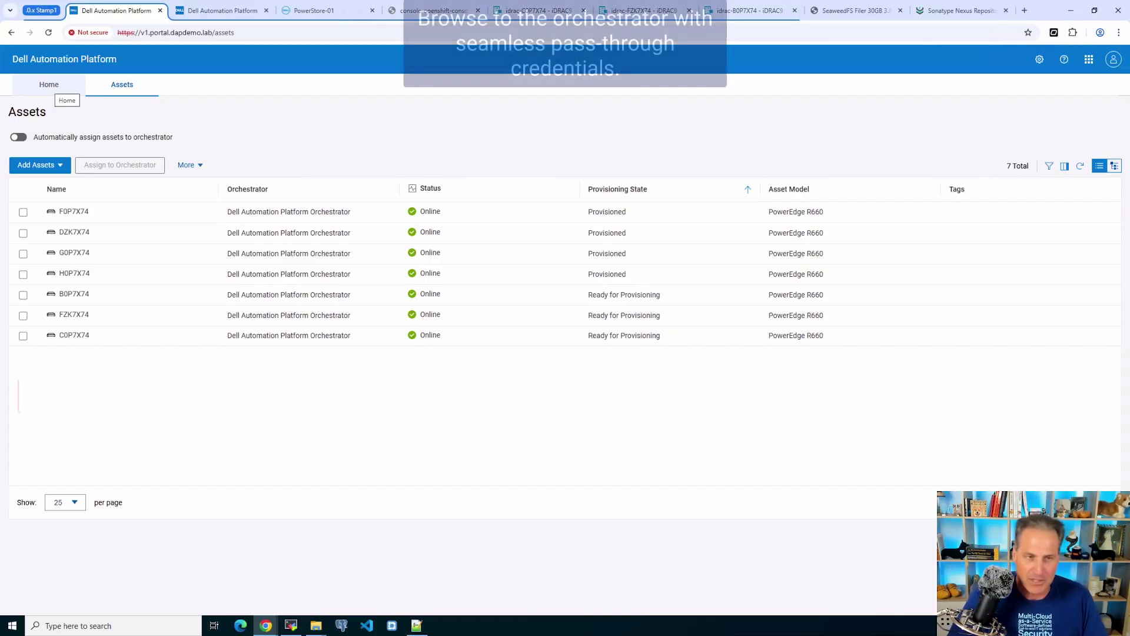
Step: Return to the portal home, switch to the Orchestrator, and filter its infrastructure inventory to the Free Pool assets
left_click(53, 89)
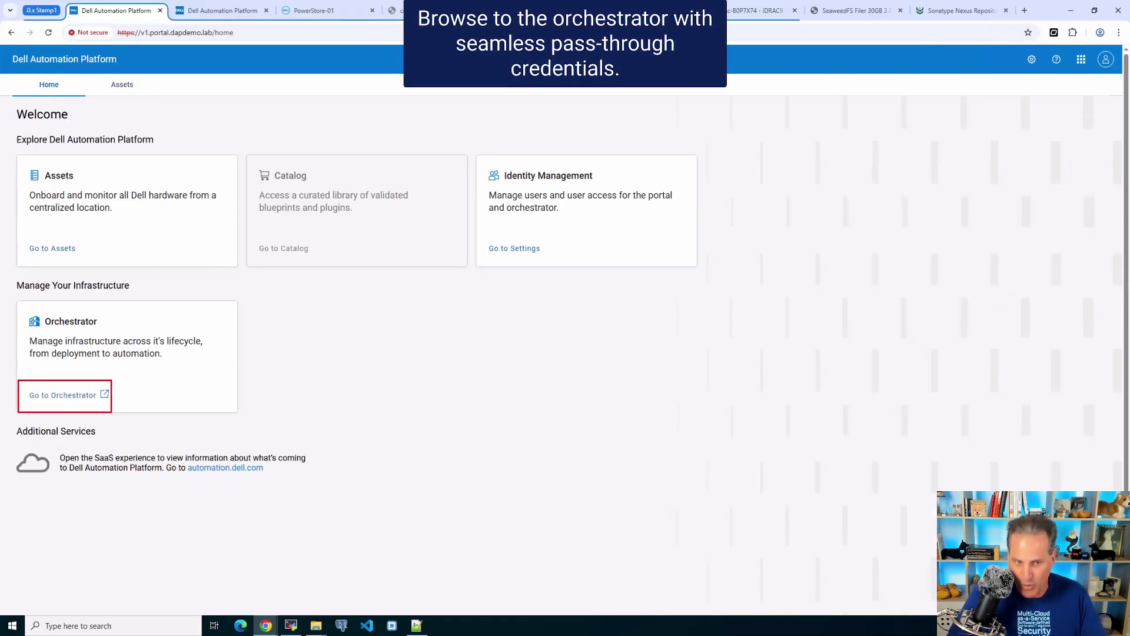
left_click(222, 10)
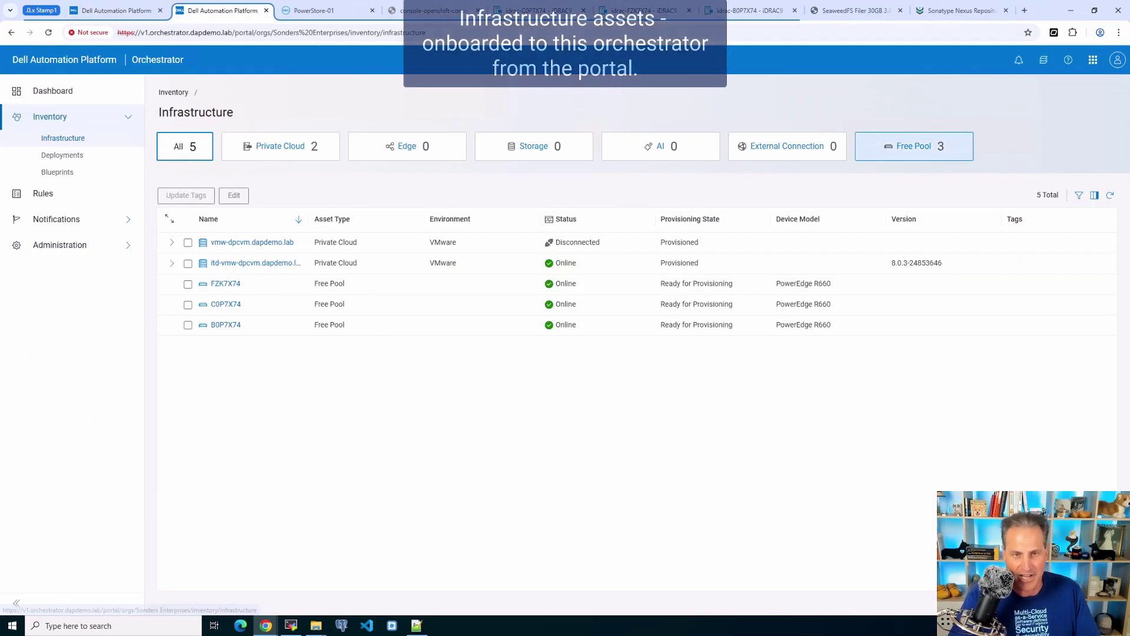
left_click(914, 146)
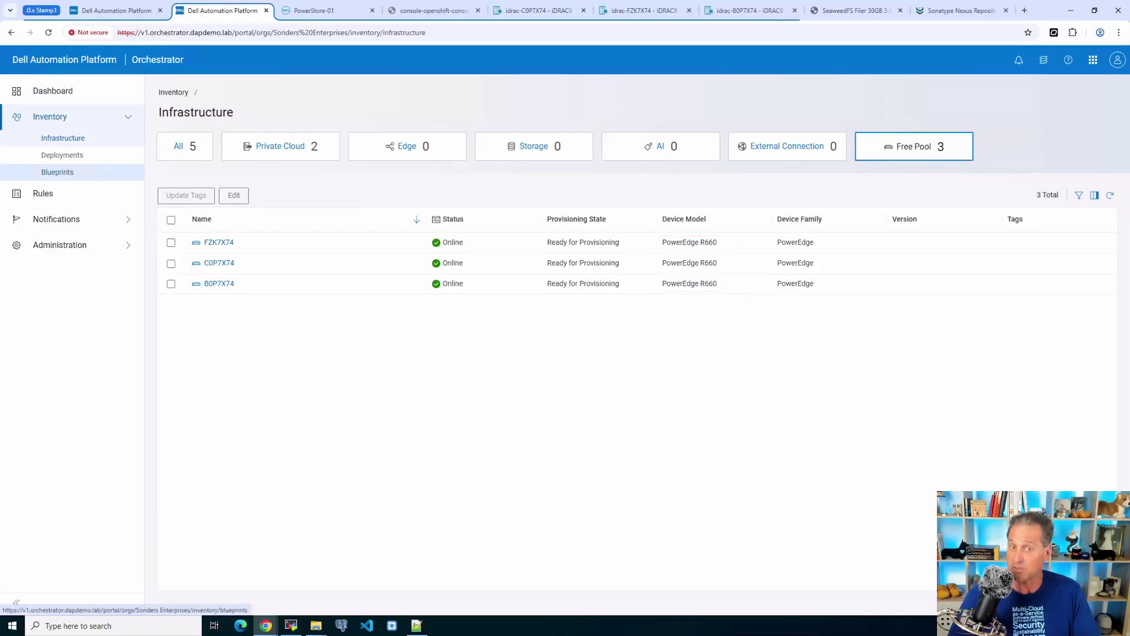
Step: Widen the blueprint list's Name column to show full names and start deploying the DPC_OpenShift_Cluster_Deployment blueprint
left_click(58, 172)
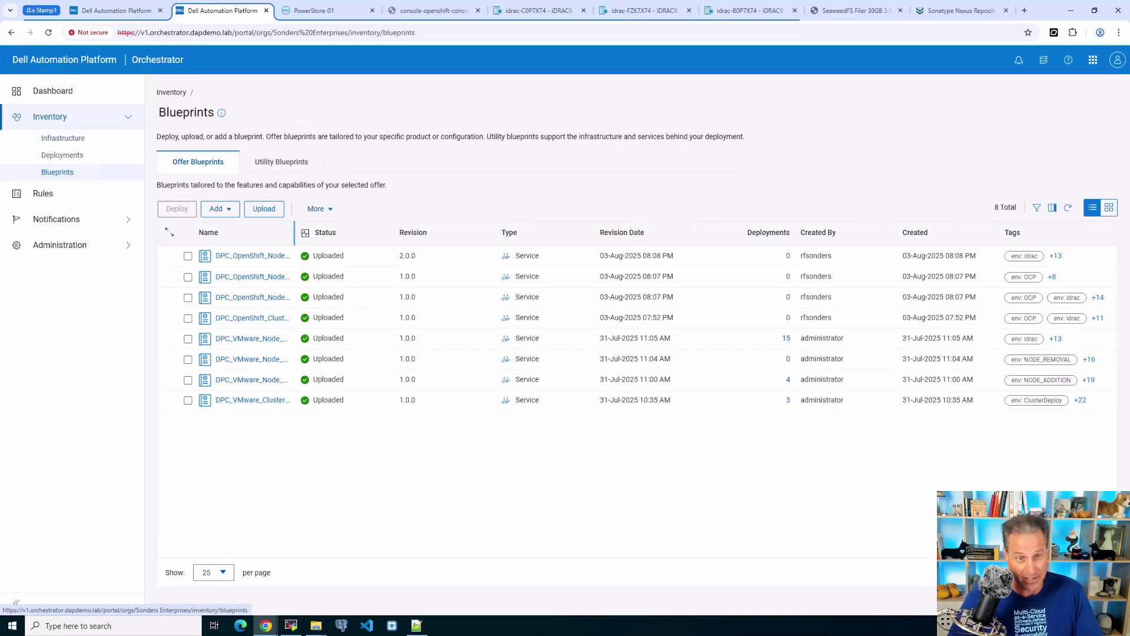
left_click_drag(295, 232, 344, 233)
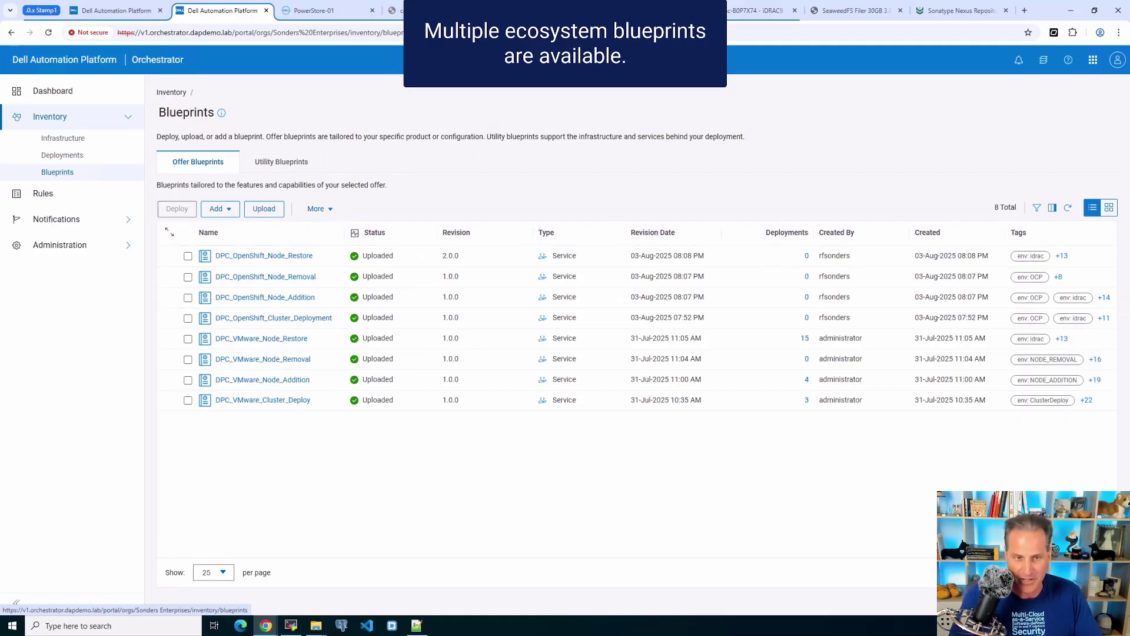
left_click(187, 318)
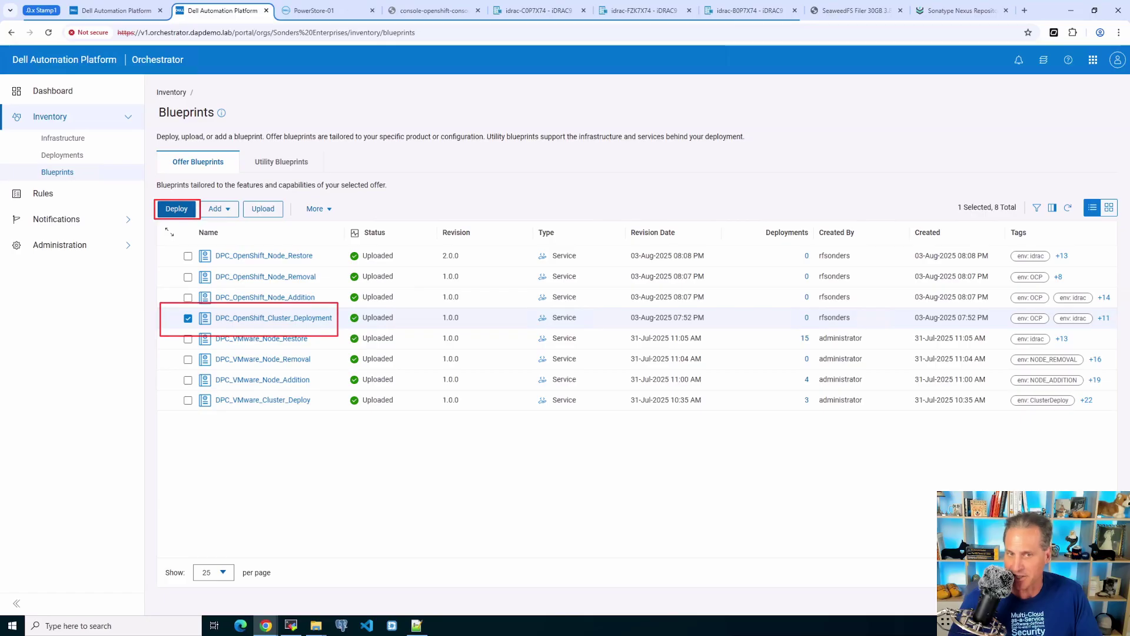
left_click(176, 209)
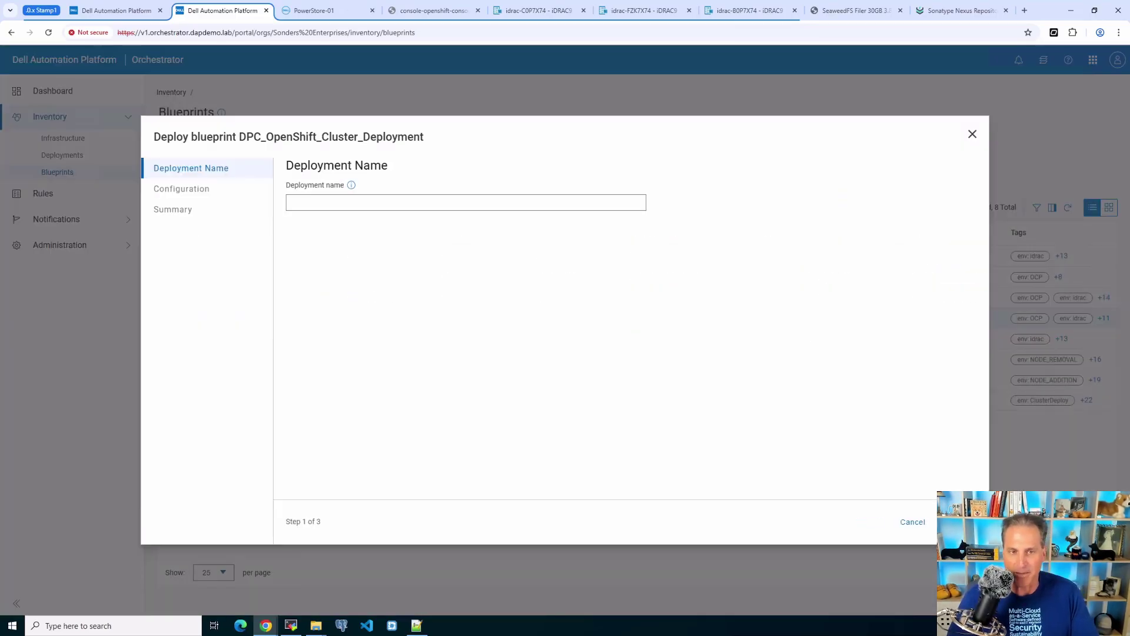
Step: Name the deployment Deploy-RH-01 and proceed to its configuration
left_click(347, 206)
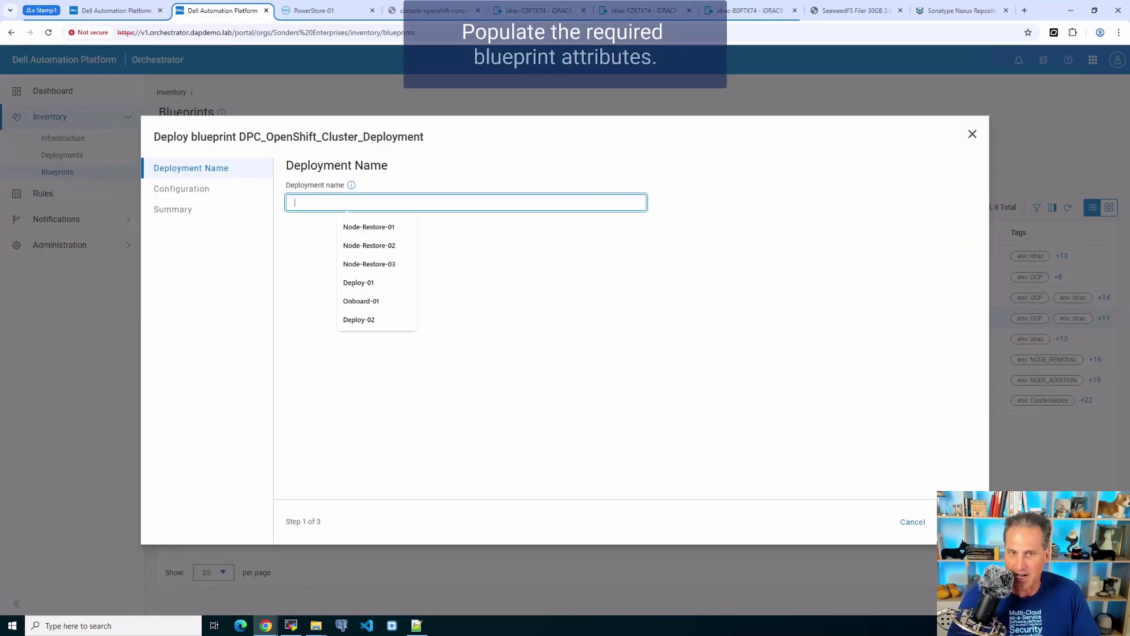
left_click(401, 283)
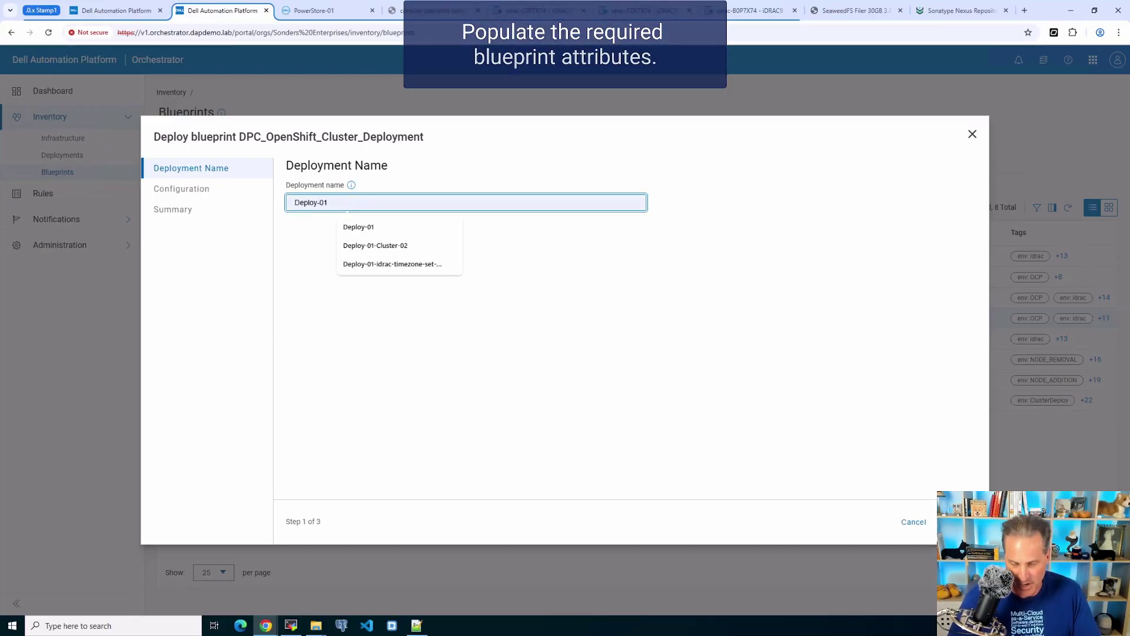
left_click(319, 203)
type("RH-")
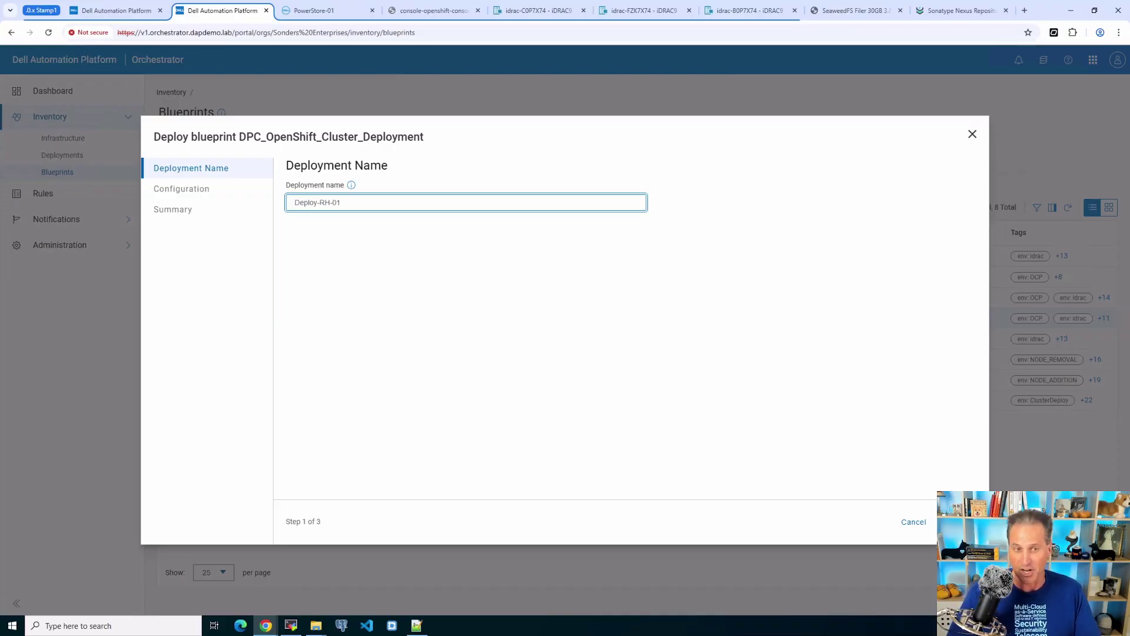
left_click(960, 522)
Step: Load the deployment inputs from DPC_OpenShift_Cluster_Deployment-Inputs.json, showing all file types, and upload the signed license file
left_click(467, 207)
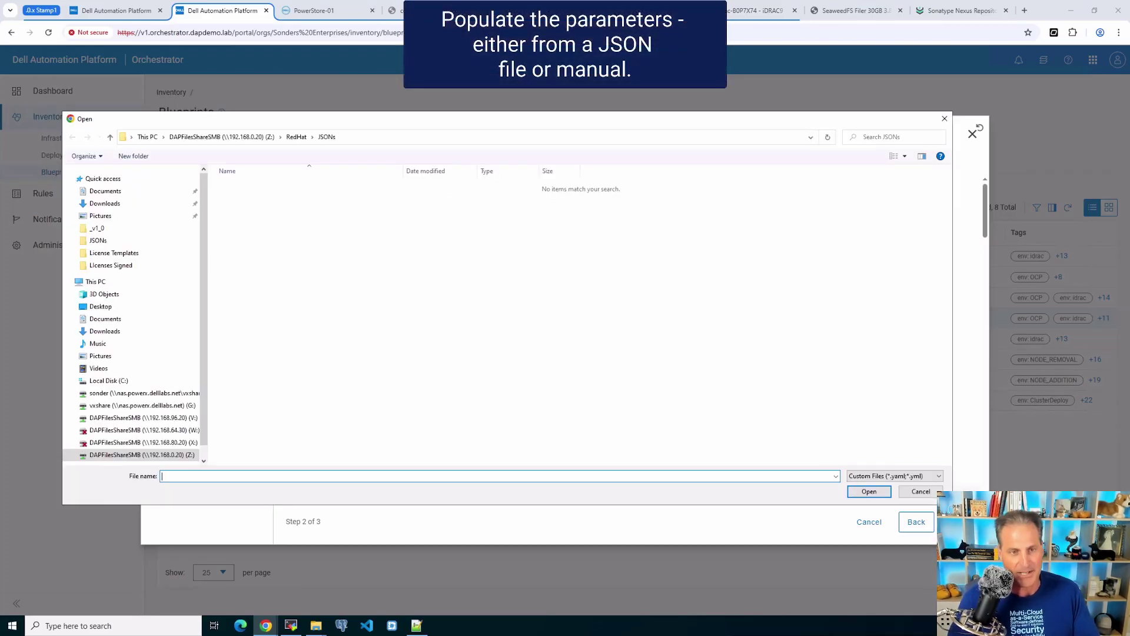
left_click(894, 476)
left_click(889, 494)
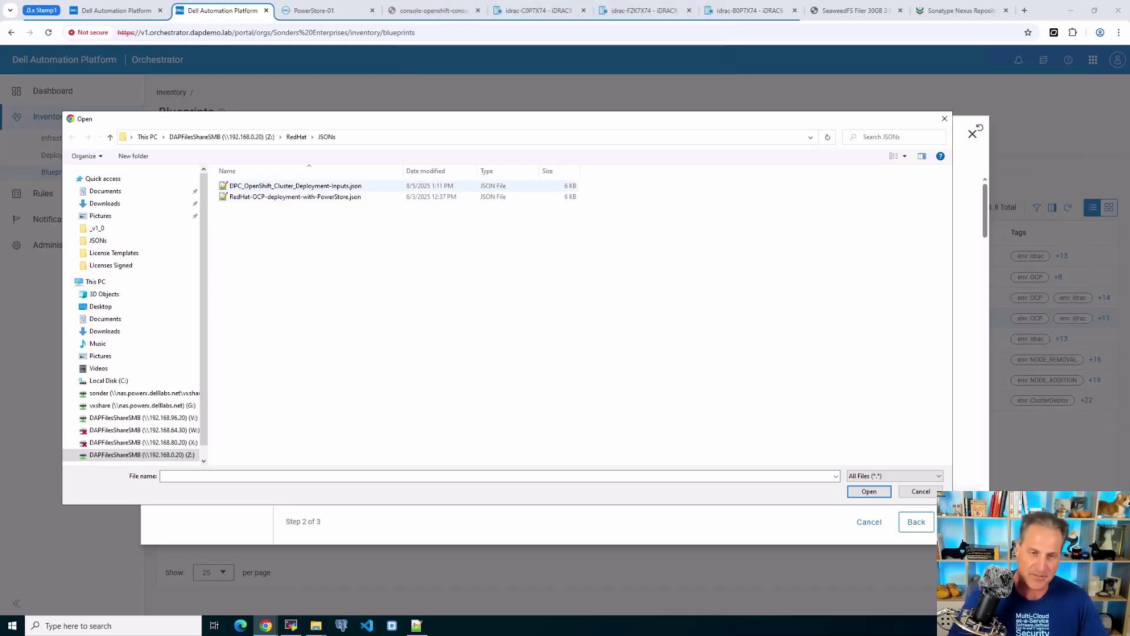
left_click(294, 186)
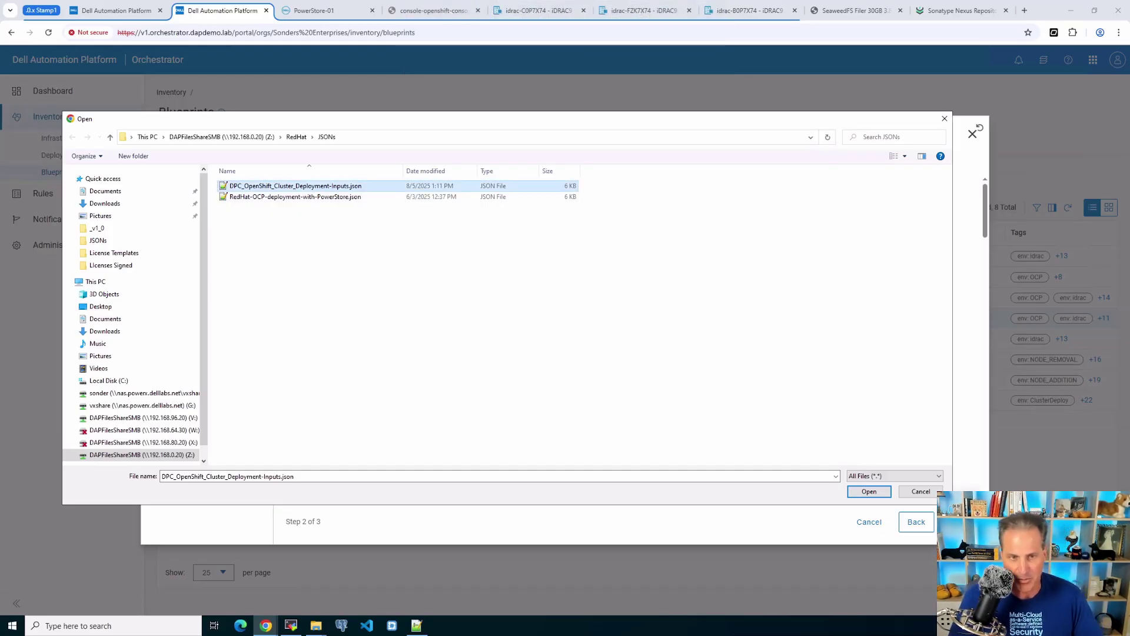
key("Return")
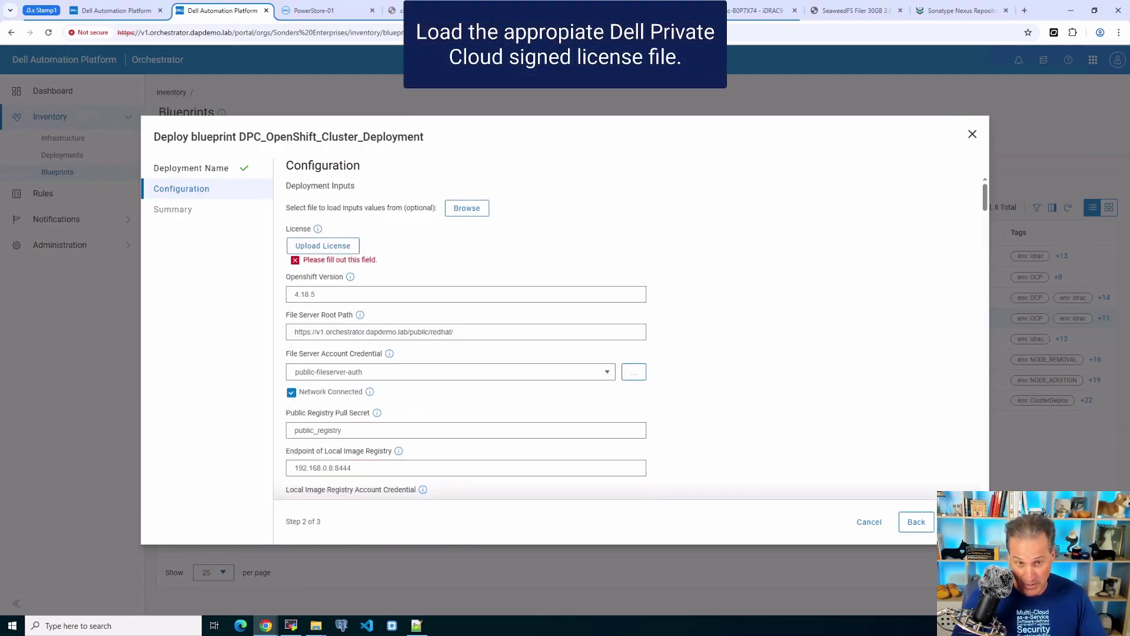
left_click(322, 246)
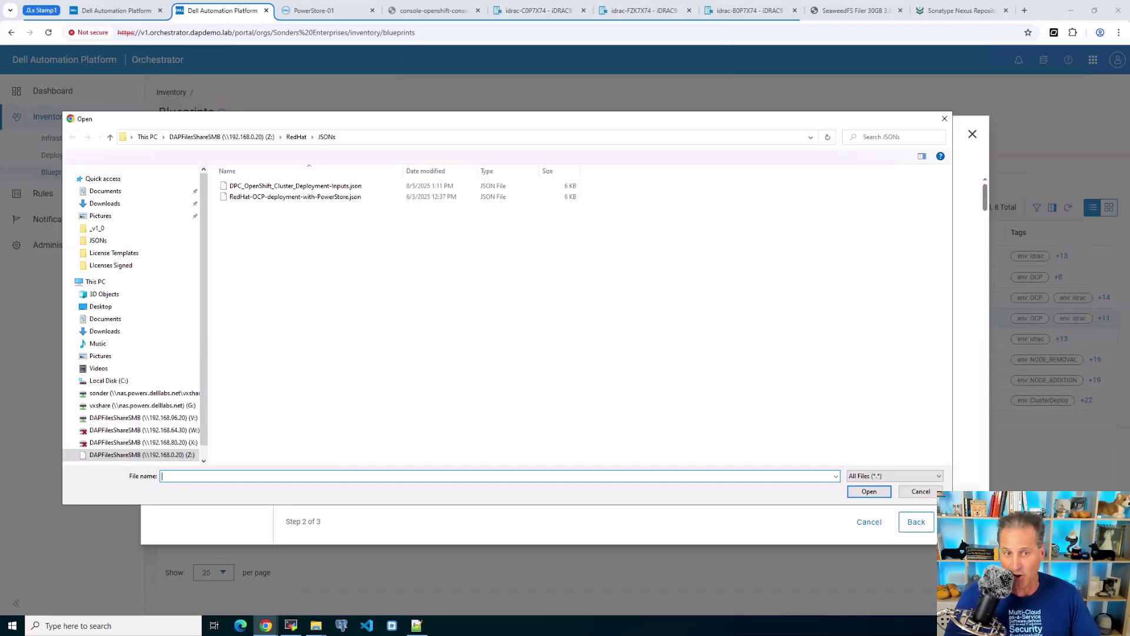
left_click(868, 491)
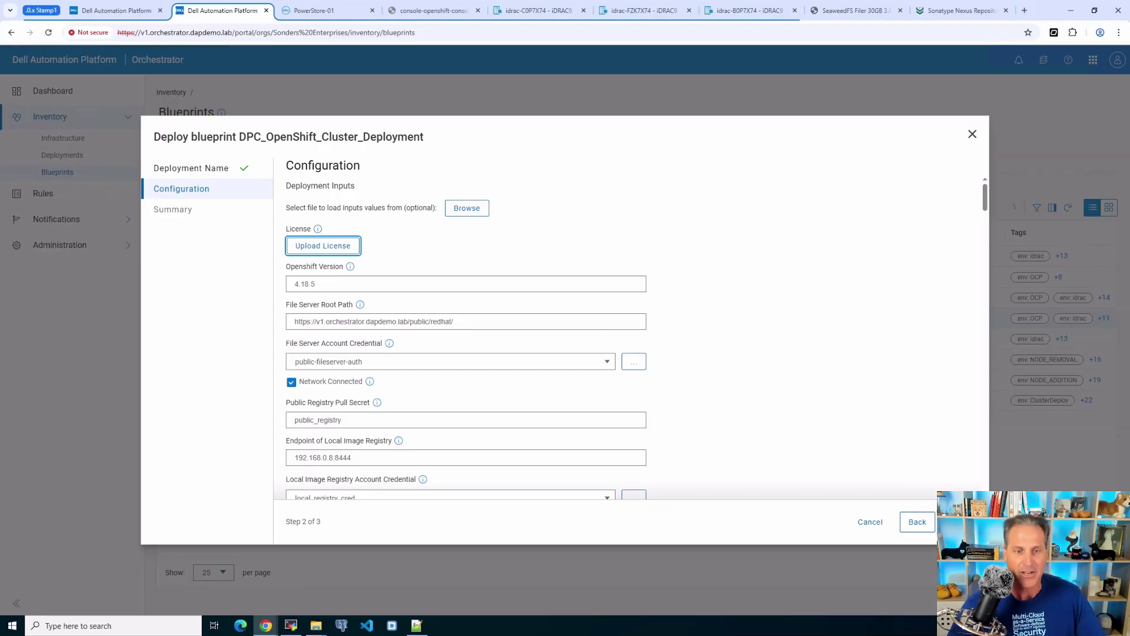
Step: Review the loaded configuration inputs, from the registry and network settings through the three cluster hosts to the PowerStore storage settings
scroll(631, 336, "down", 5)
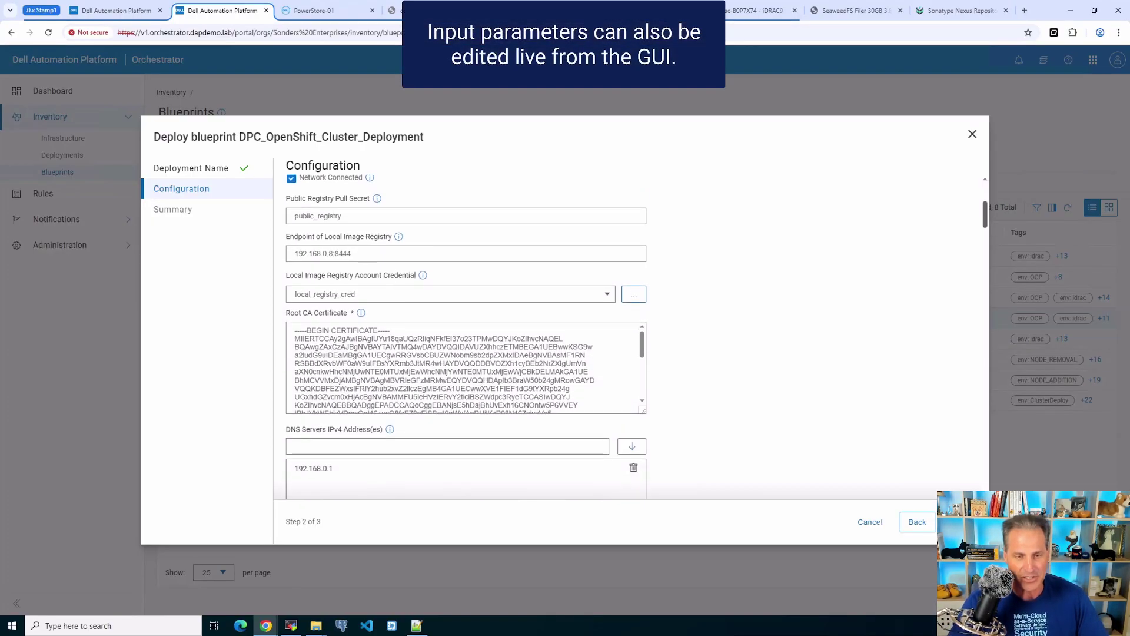
scroll(465, 336, "down", 5)
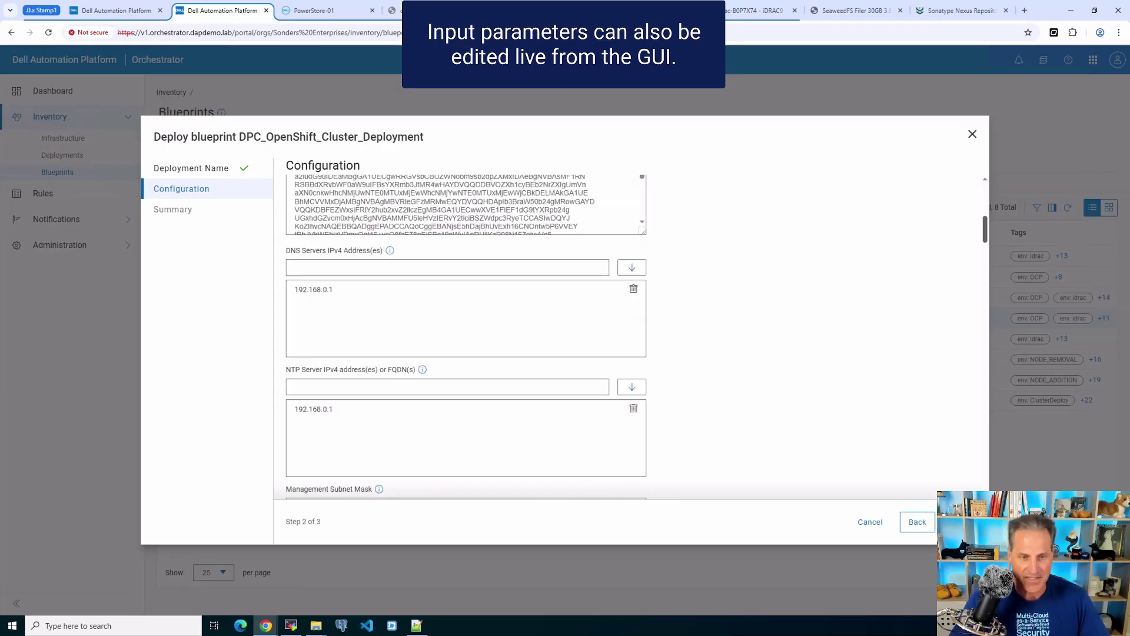
scroll(465, 335, "down", 1)
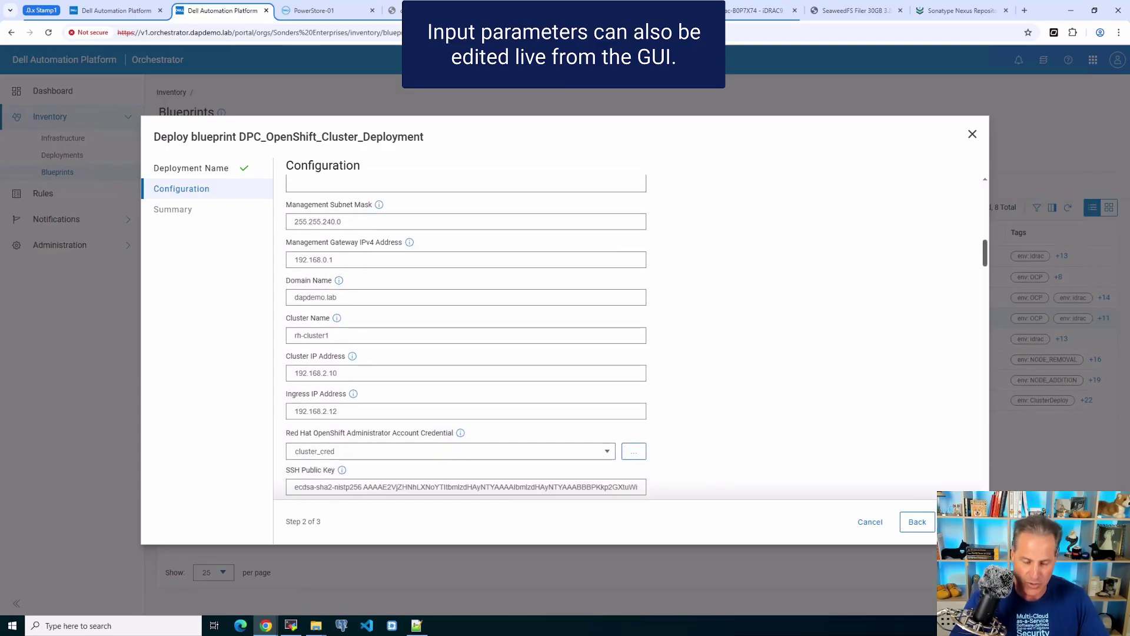
scroll(637, 199, "down", 5)
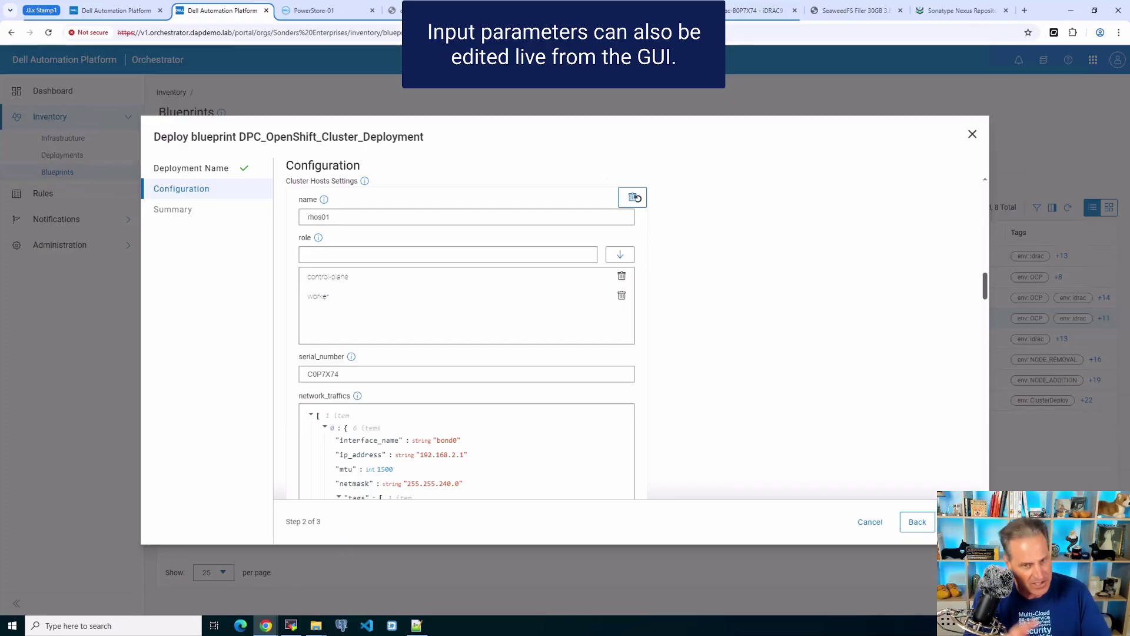
scroll(637, 199, "down", 1)
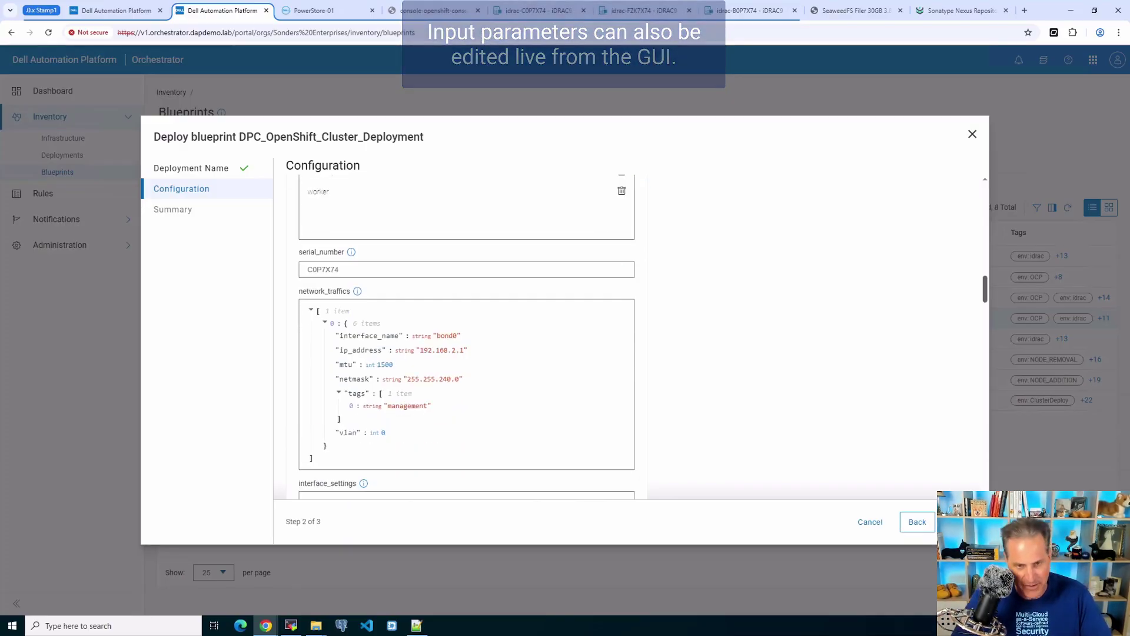
scroll(637, 232, "down", 7)
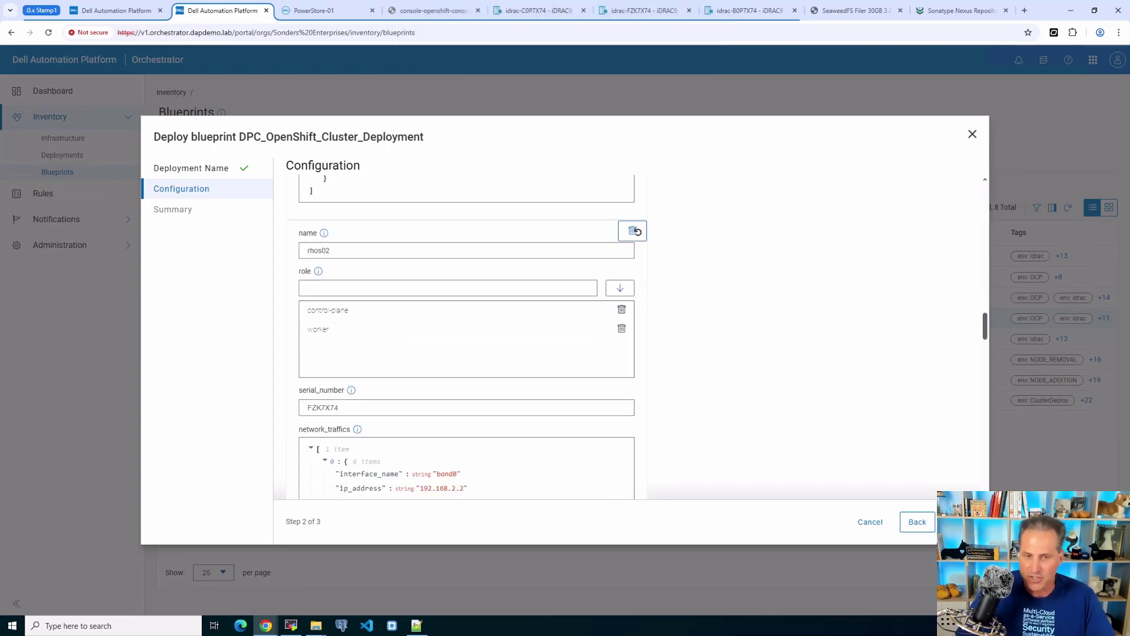
scroll(637, 232, "down", 1)
scroll(637, 231, "down", 10)
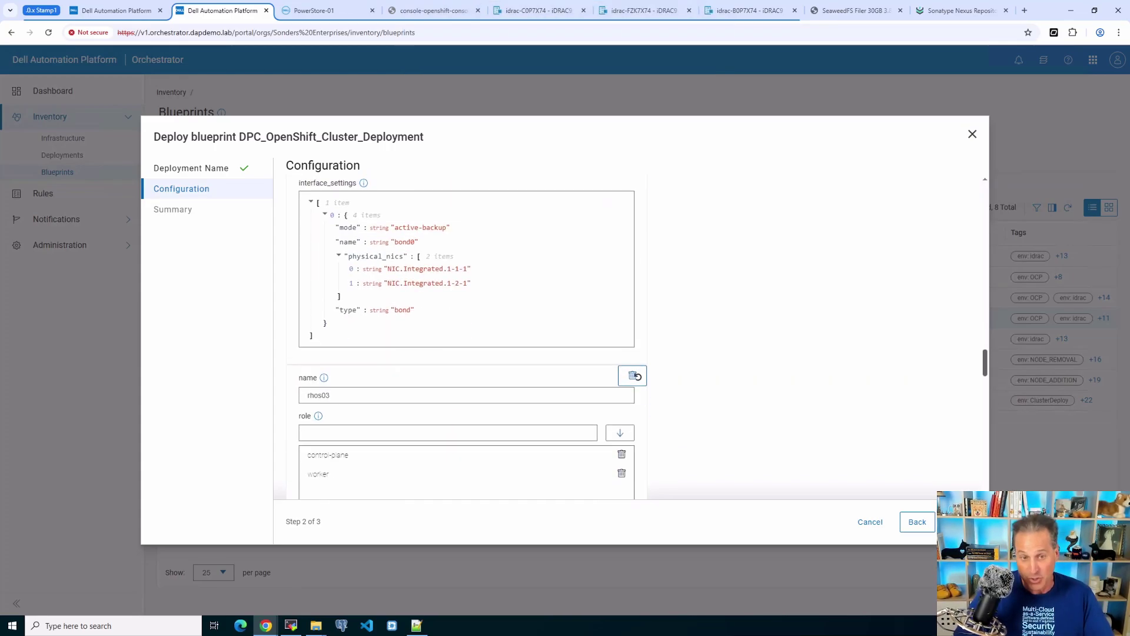
scroll(637, 307, "down", 5)
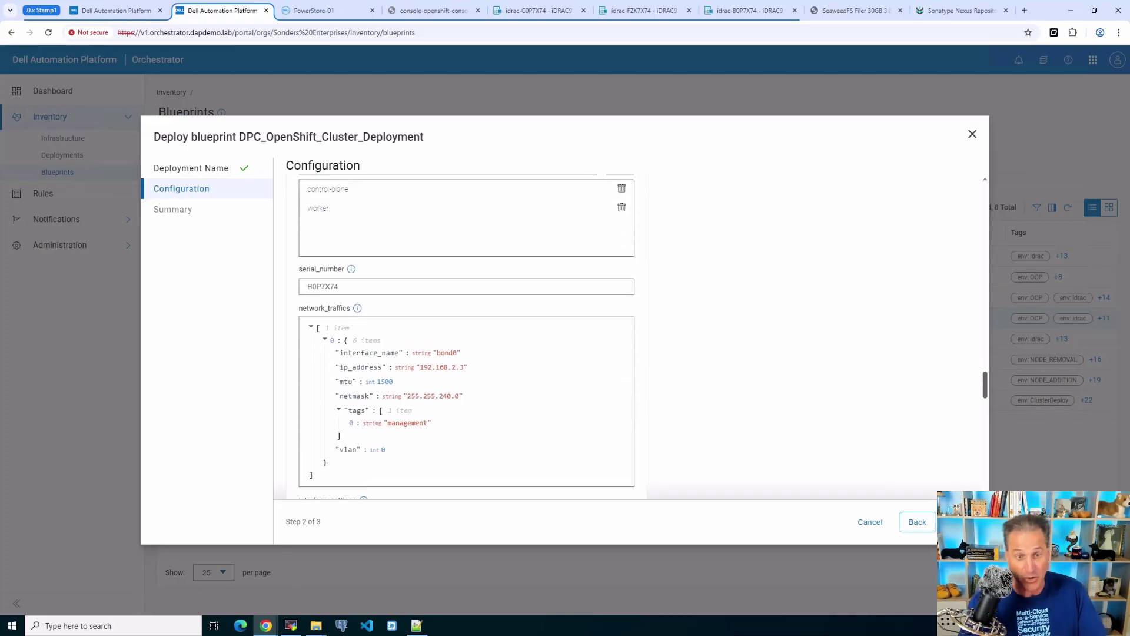
scroll(638, 308, "down", 8)
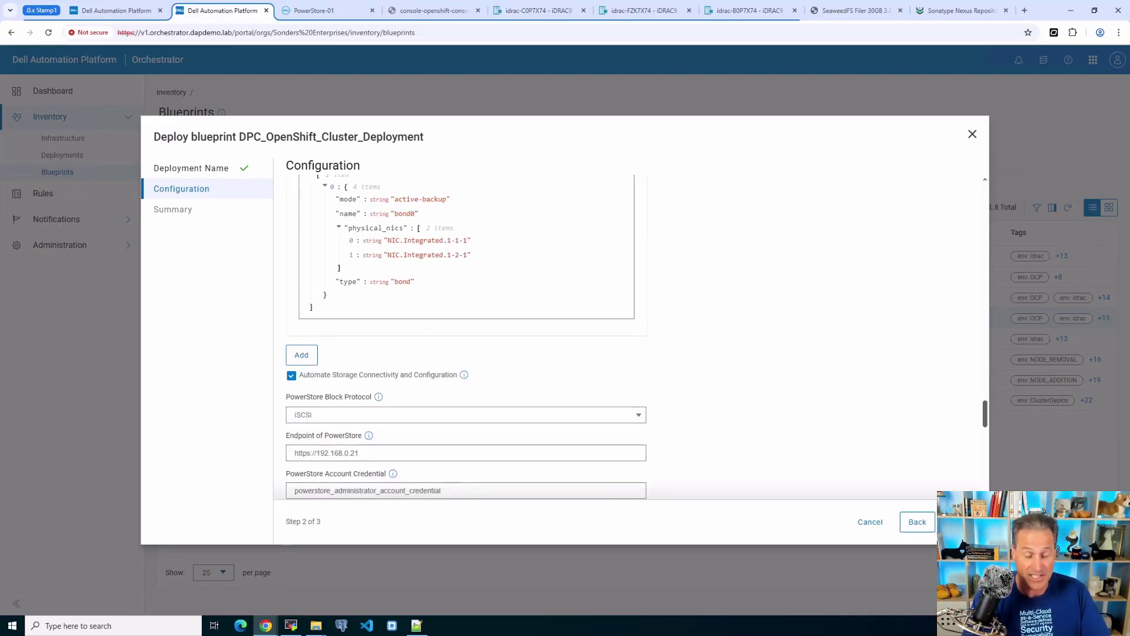
scroll(466, 335, "down", 18)
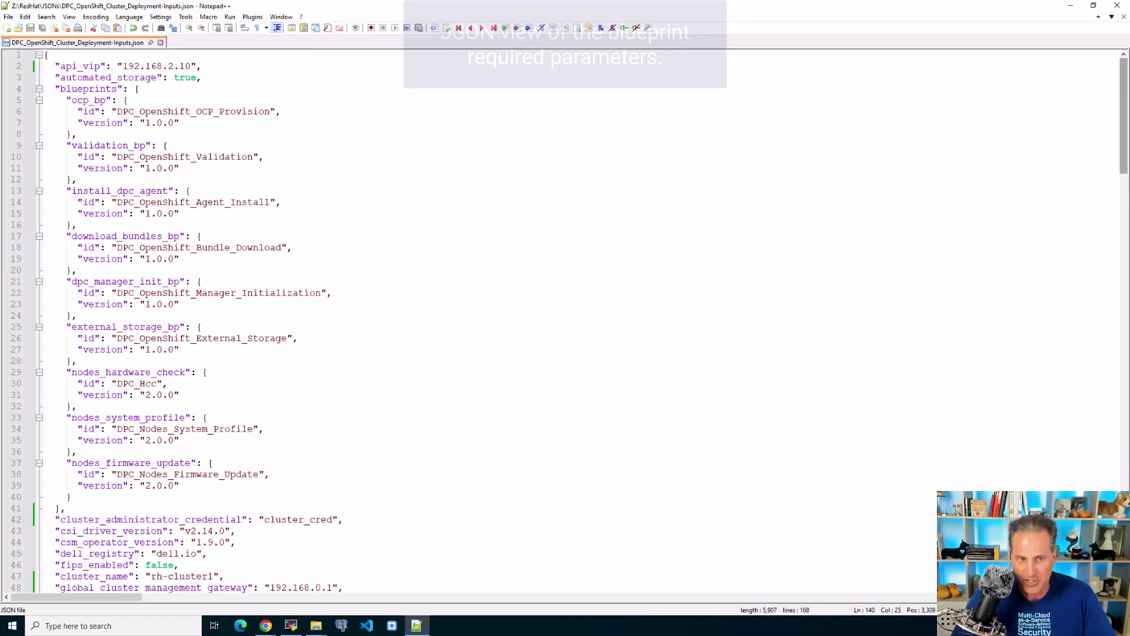
Step: Review the blueprint parameters in DPC_OpenShift_Cluster_Deployment-Inputs.json in Notepad++, including the cluster, host and storage entries
scroll(235, 294, "down", 3)
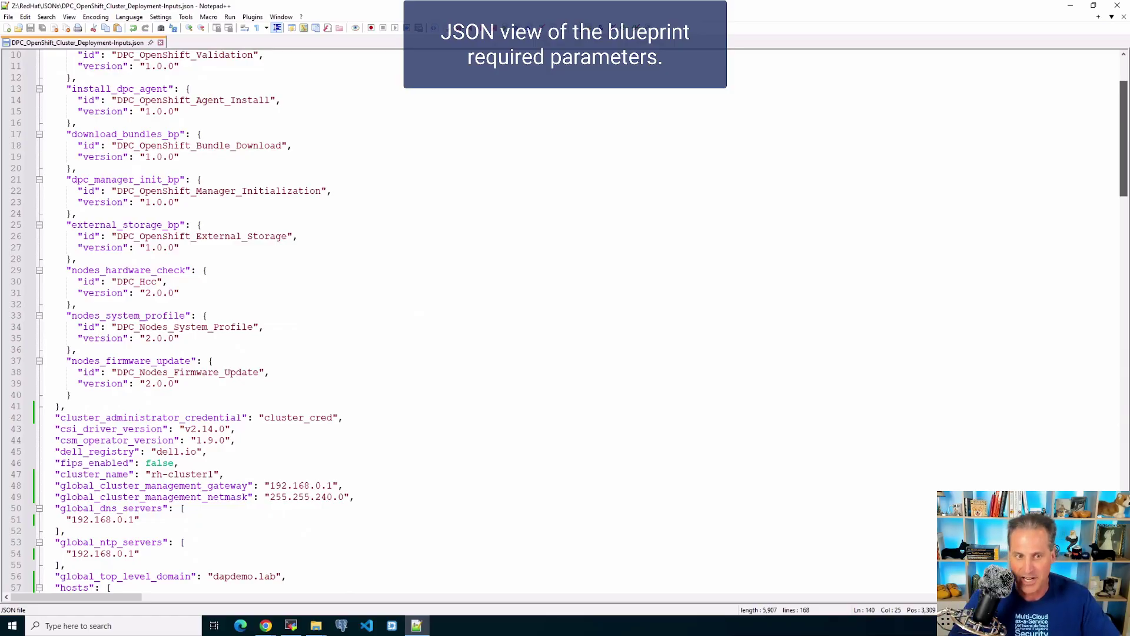
scroll(235, 294, "down", 7)
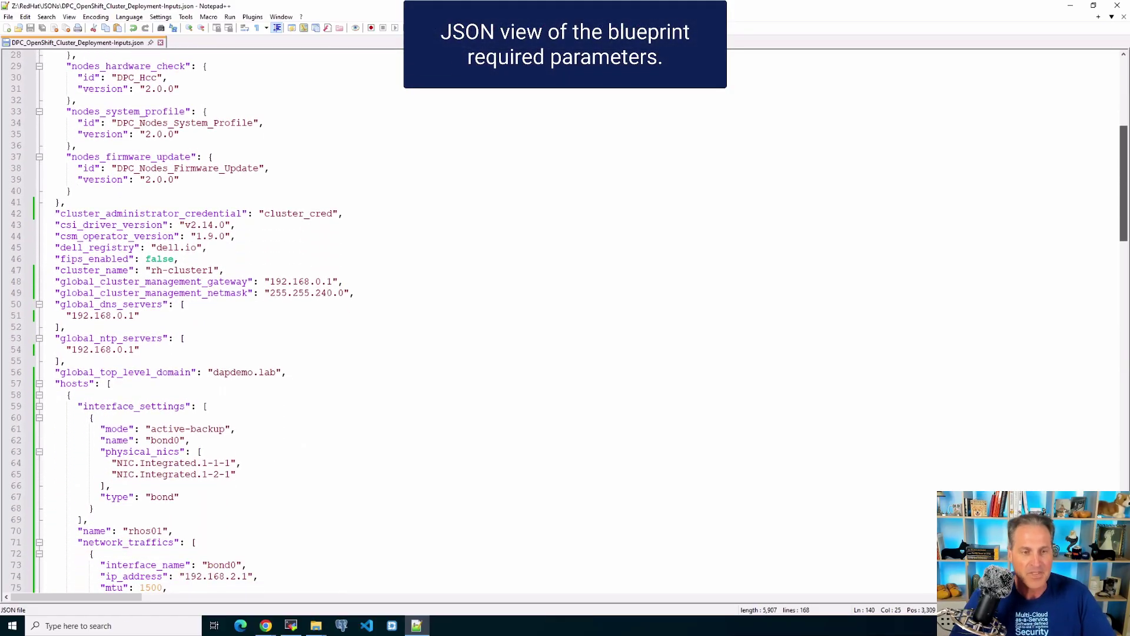
scroll(235, 295, "down", 16)
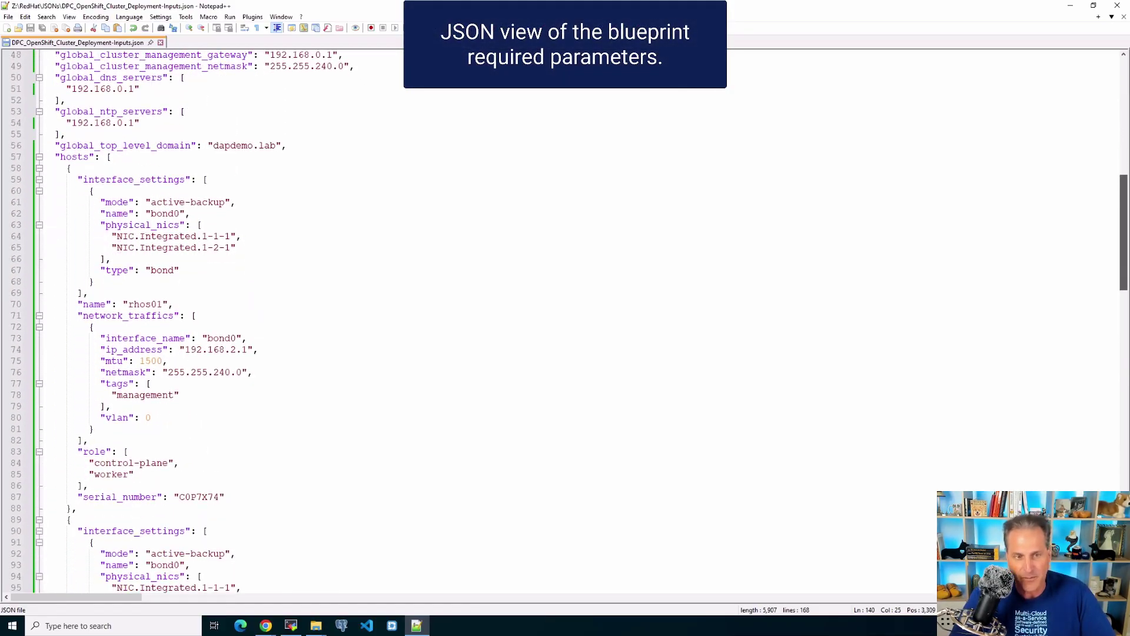
scroll(235, 295, "down", 15)
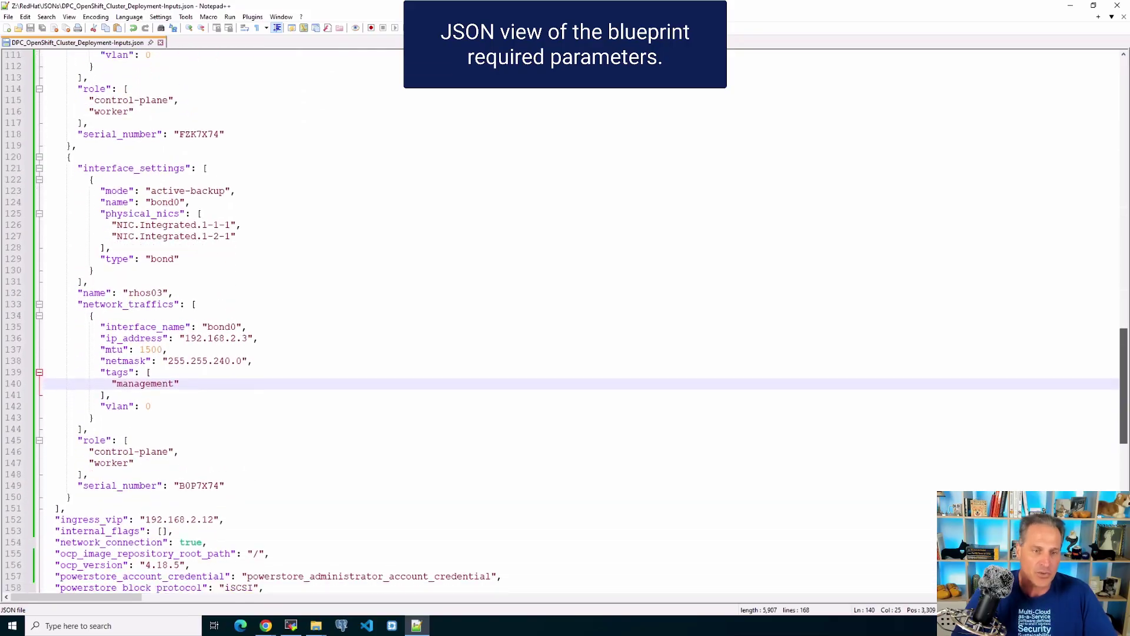
scroll(565, 270, "down", 4)
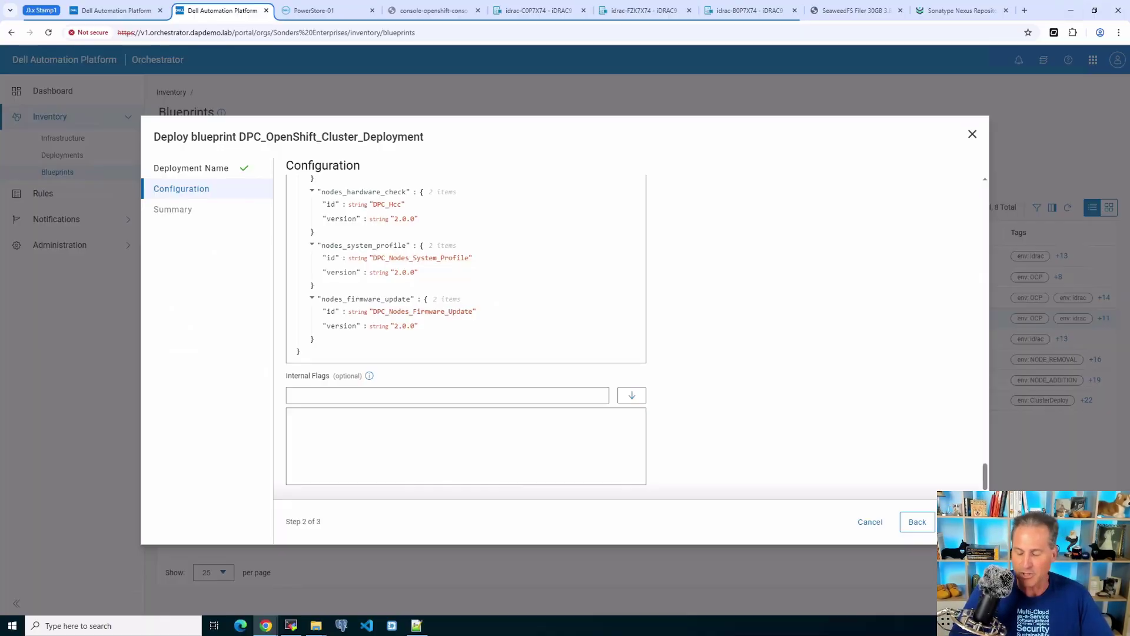
Step: Leave the optional internal flags empty and proceed to the deployment summary
left_click(447, 395)
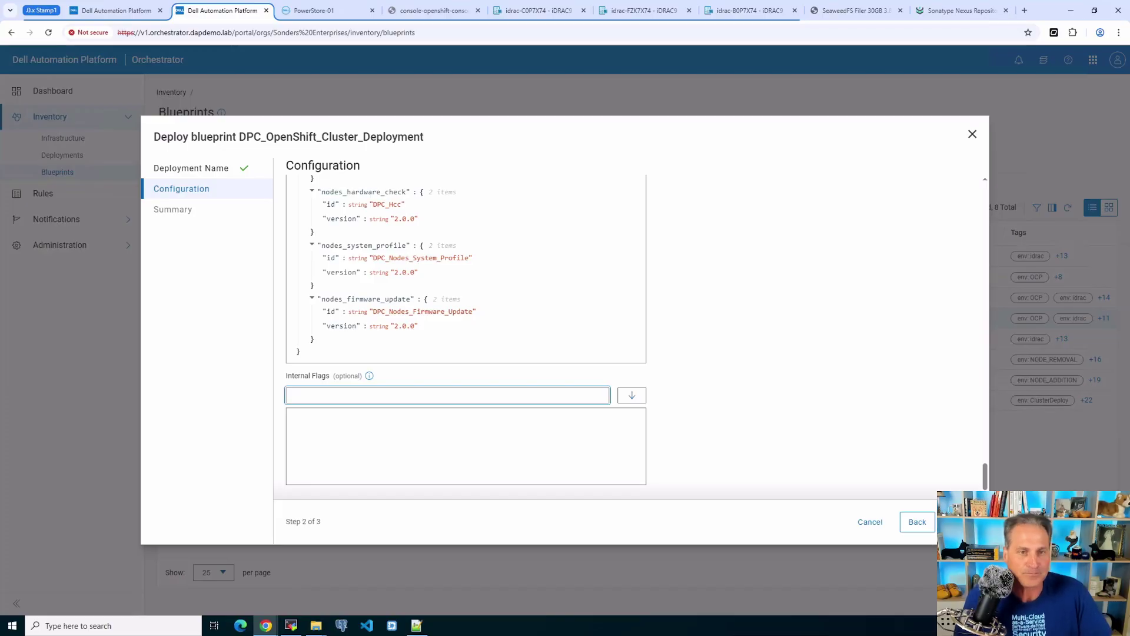
left_click(958, 520)
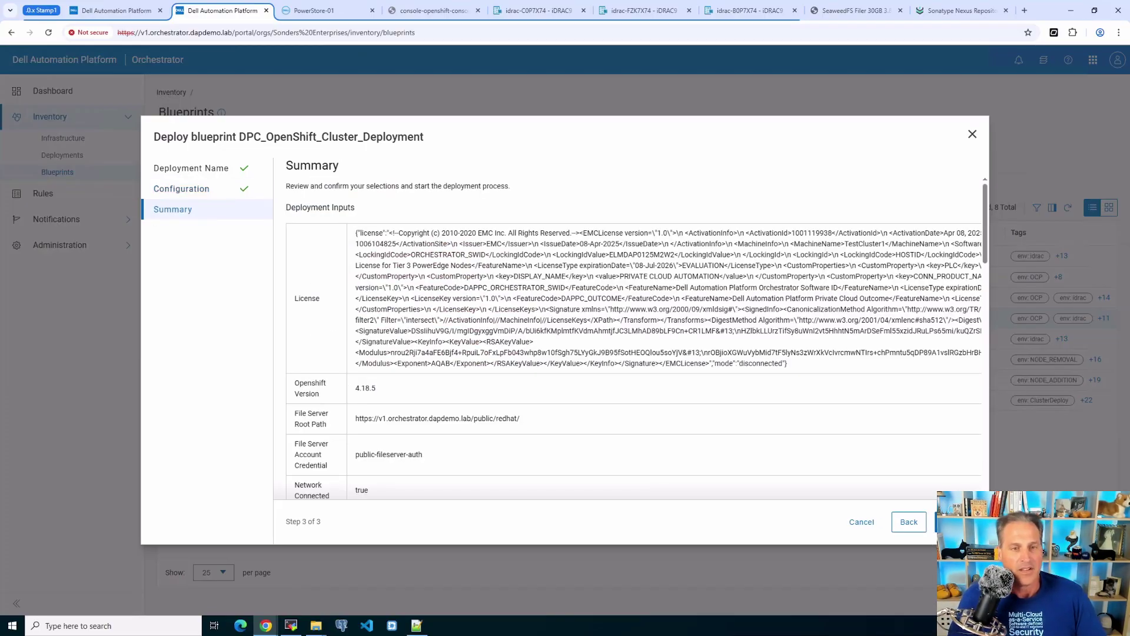
Step: Review the deployment inputs in the summary through to the internal flags and start deploying the DPC_OpenShift_Cluster_Deployment blueprint
scroll(633, 338, "down", 1)
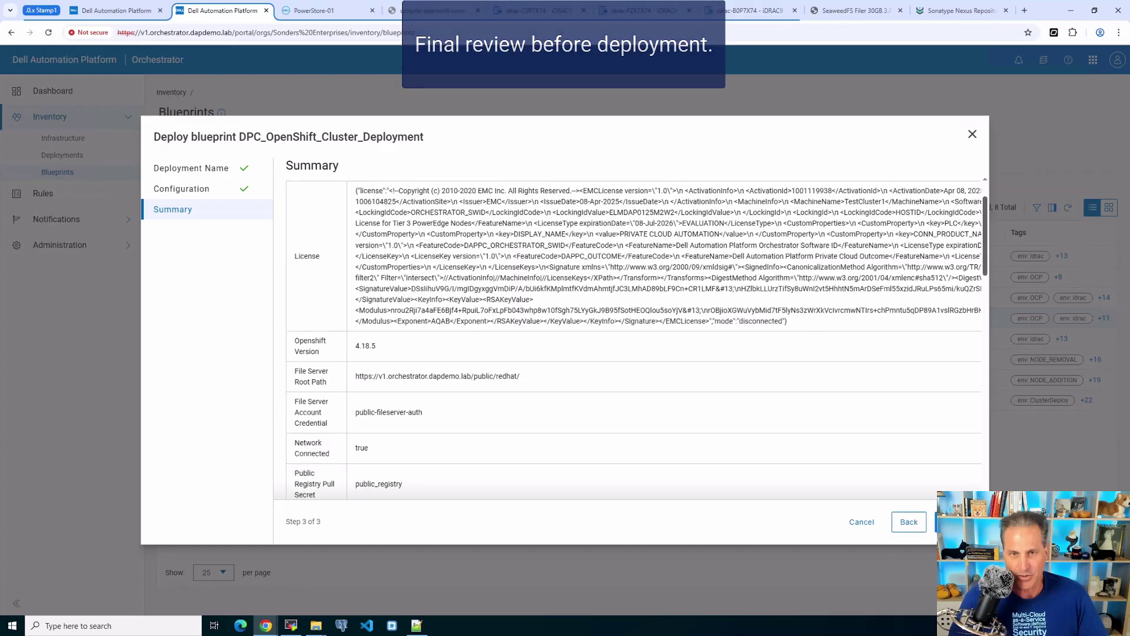
scroll(633, 339, "down", 20)
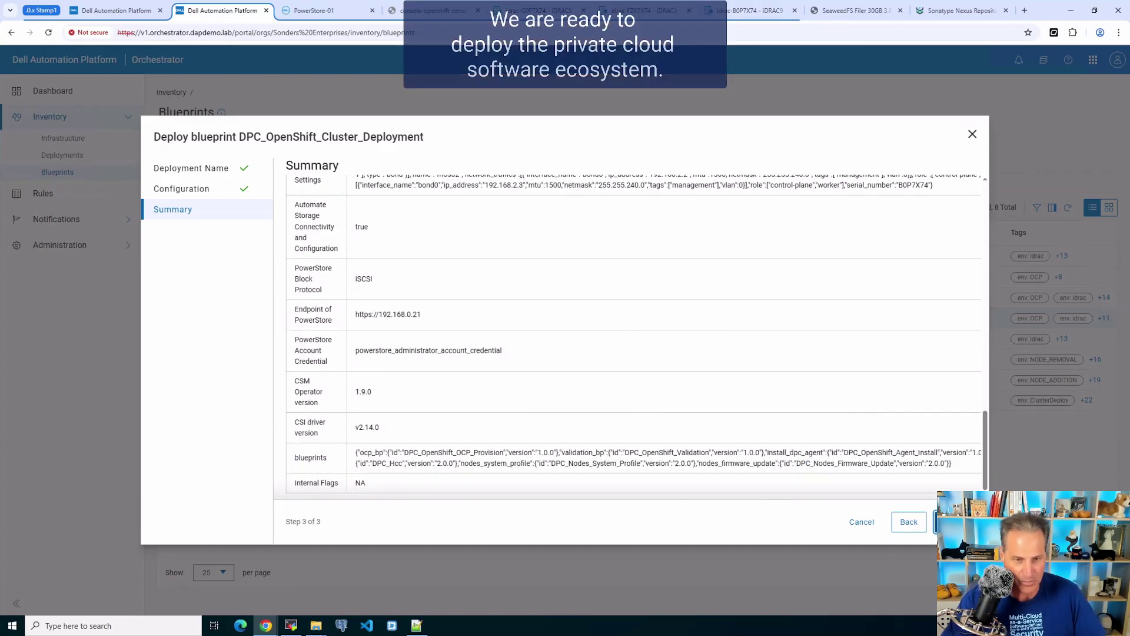
left_click(960, 522)
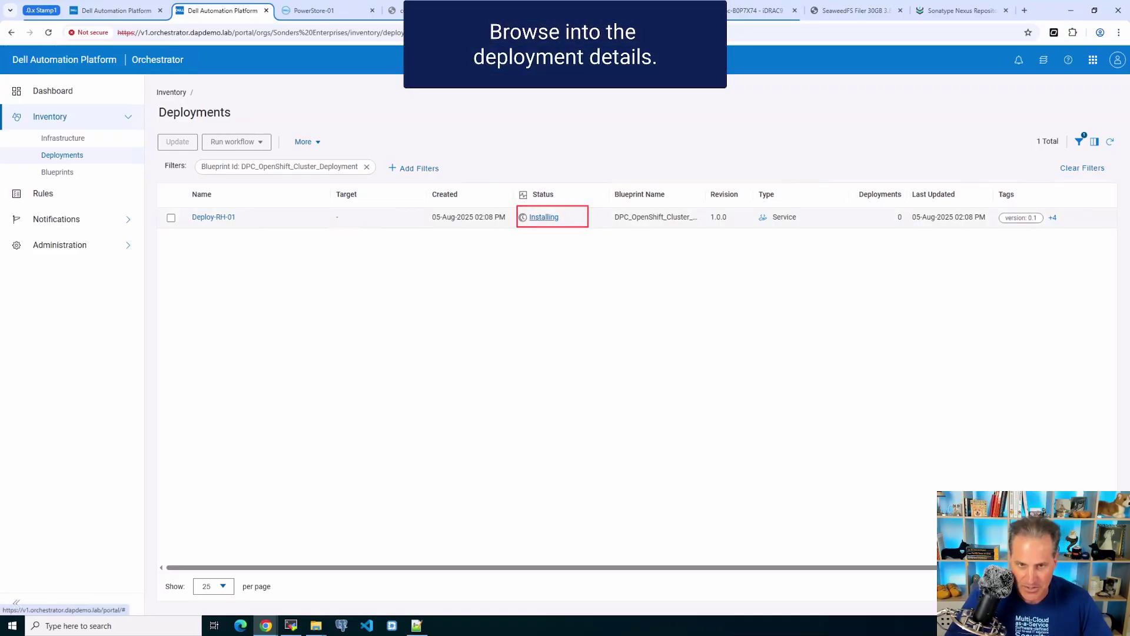
Step: Open the running Deploy-RH-01 deployment and examine its entire execution graph in the maximized view
left_click(551, 217)
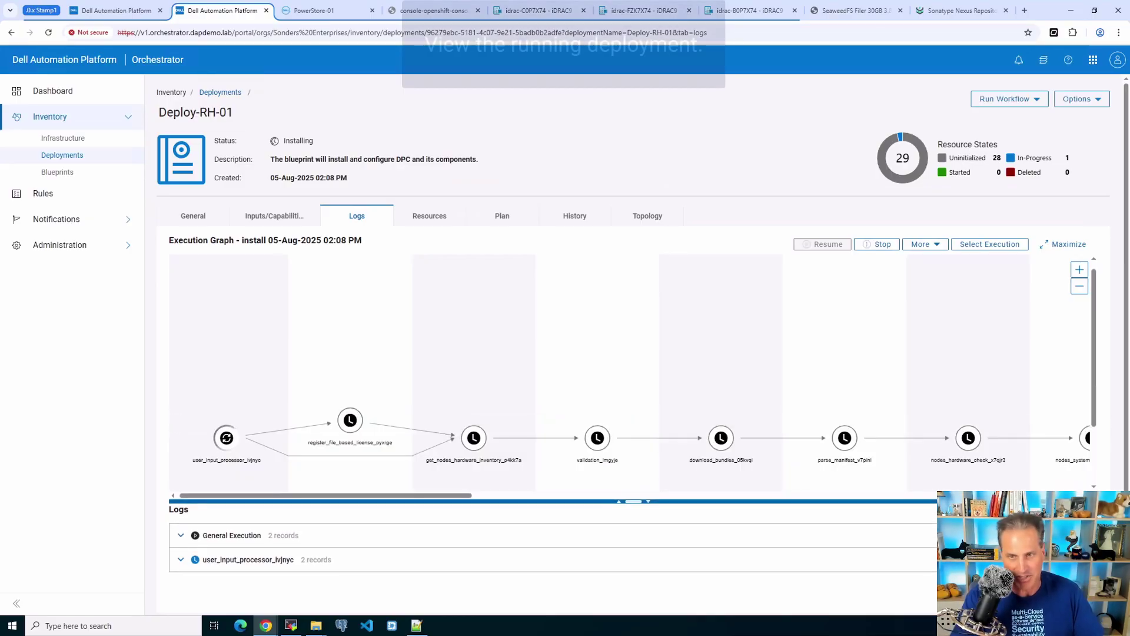
left_click(1062, 244)
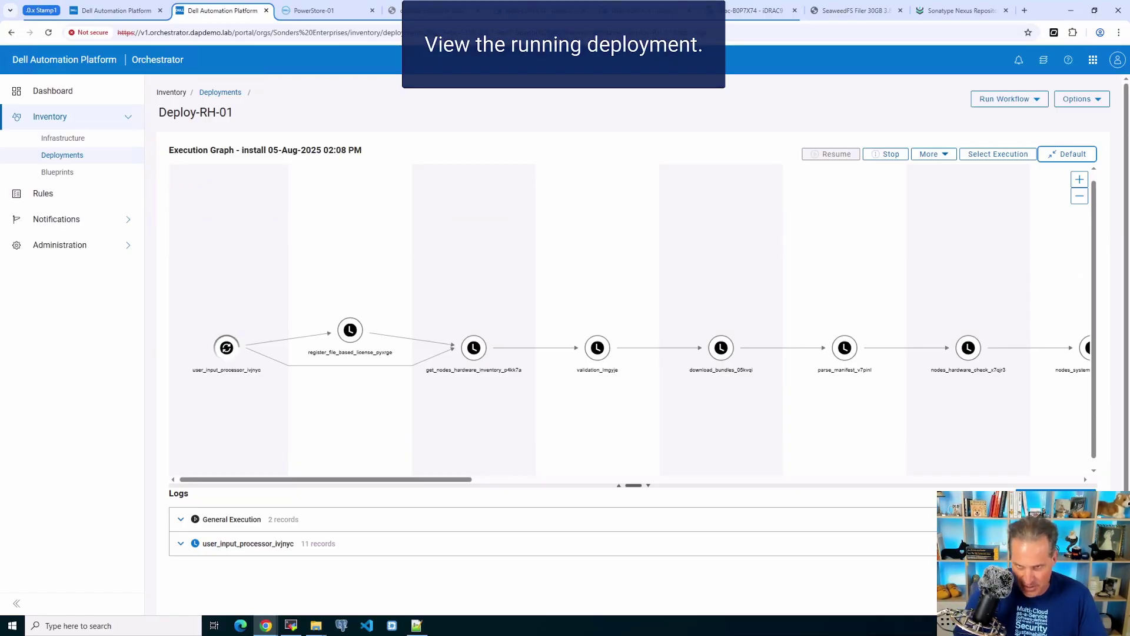
left_click(1079, 195)
left_click(1079, 196)
left_click(1079, 195)
left_click(1079, 196)
left_click(1079, 196)
left_click(1078, 196)
left_click(1079, 195)
left_click(1079, 195)
left_click(1079, 196)
left_click(1078, 196)
left_click(1079, 196)
left_click(1079, 196)
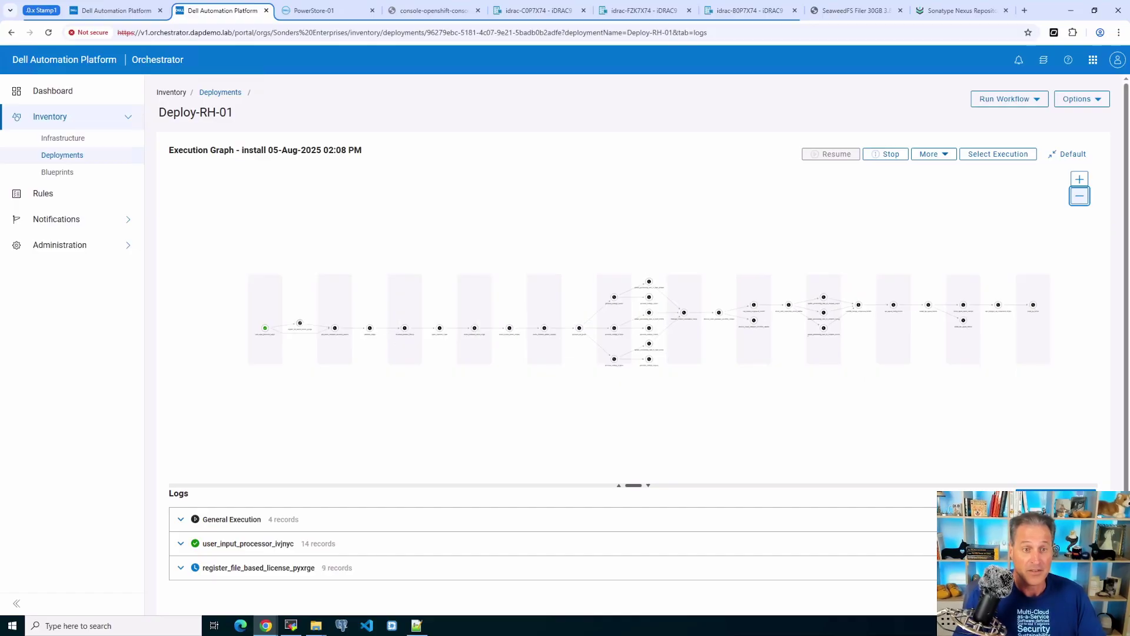
Step: Examine the early tasks of the execution graph up close, from user input processing through the node hardware check
left_click(1079, 179)
left_click(1079, 179)
left_click(1079, 179)
left_click(1078, 179)
left_click(1079, 179)
left_click(1079, 179)
left_click(1079, 179)
left_click(1079, 179)
left_click(1079, 179)
left_click_drag(607, 479, 327, 479)
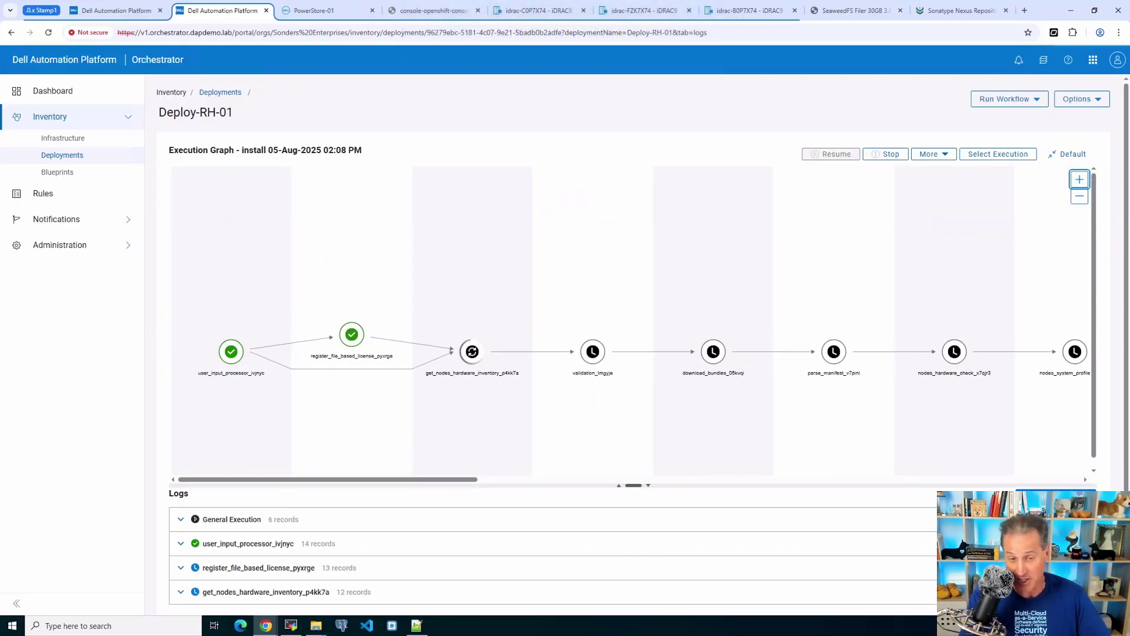
left_click(1079, 179)
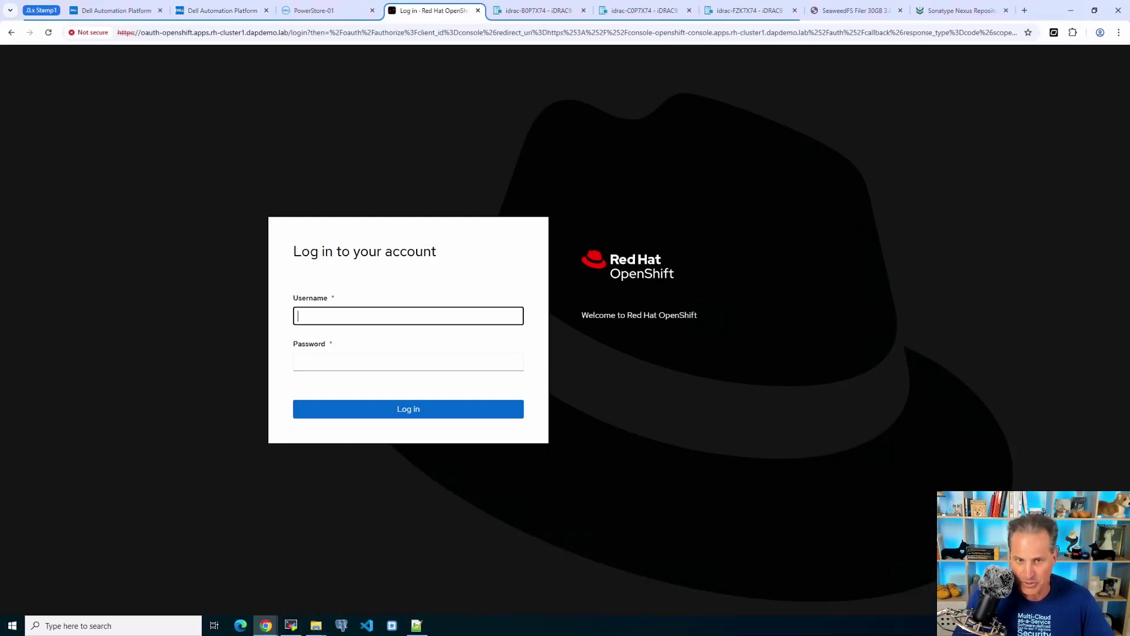
Step: Log in to the Red Hat OpenShift console as kubeadmin with the account password and open the cluster's events
type("kubeadmin")
key("Tab")
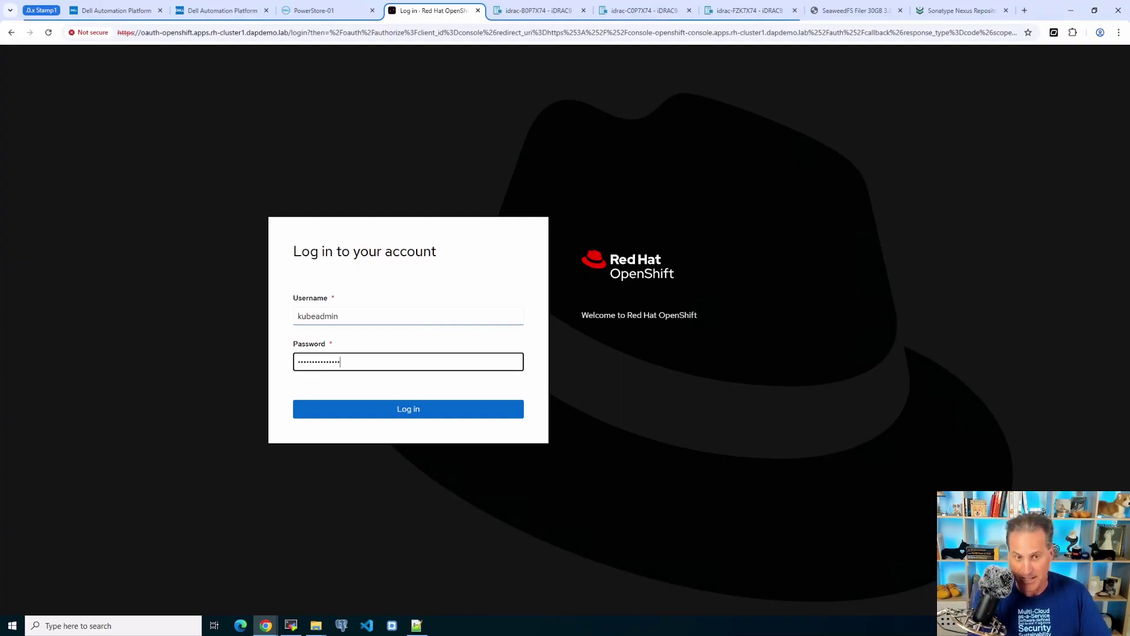
key("Return")
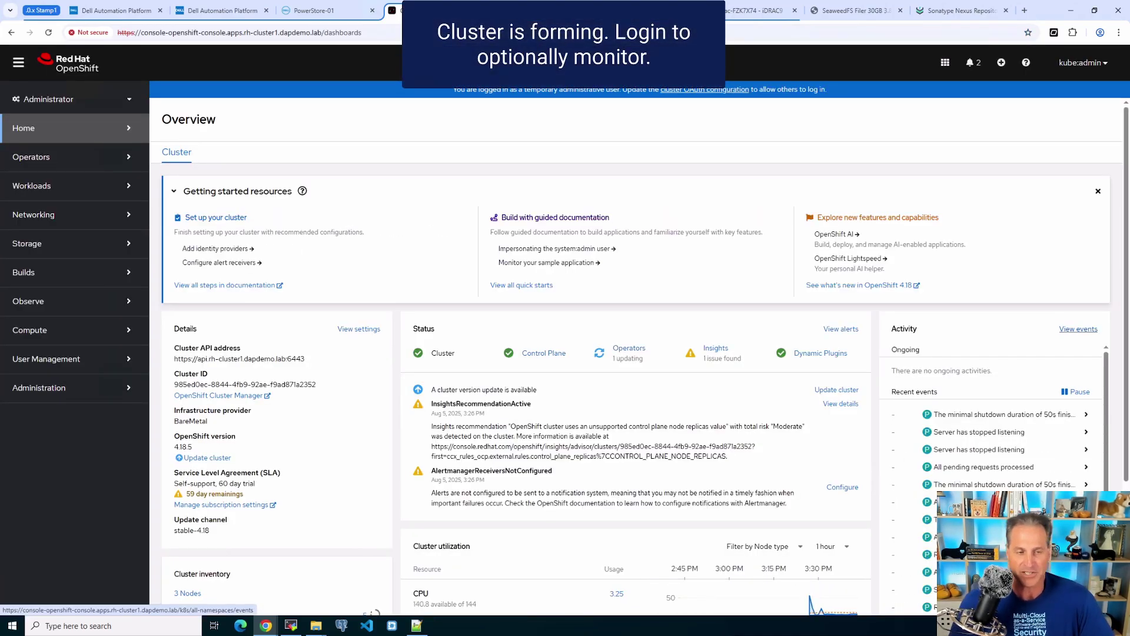
left_click(1078, 329)
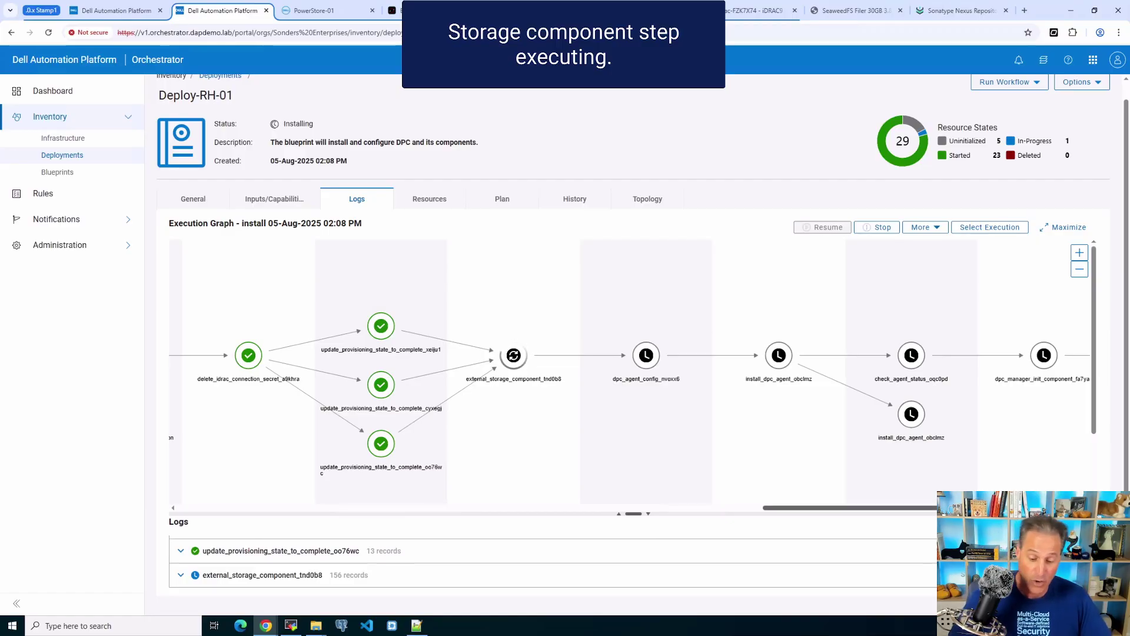
Step: Check the final tasks in the Deploy-RH-01 execution graph against the csm-operator events and dell-acp project in the OpenShift console
left_click_drag(942, 508, 987, 507)
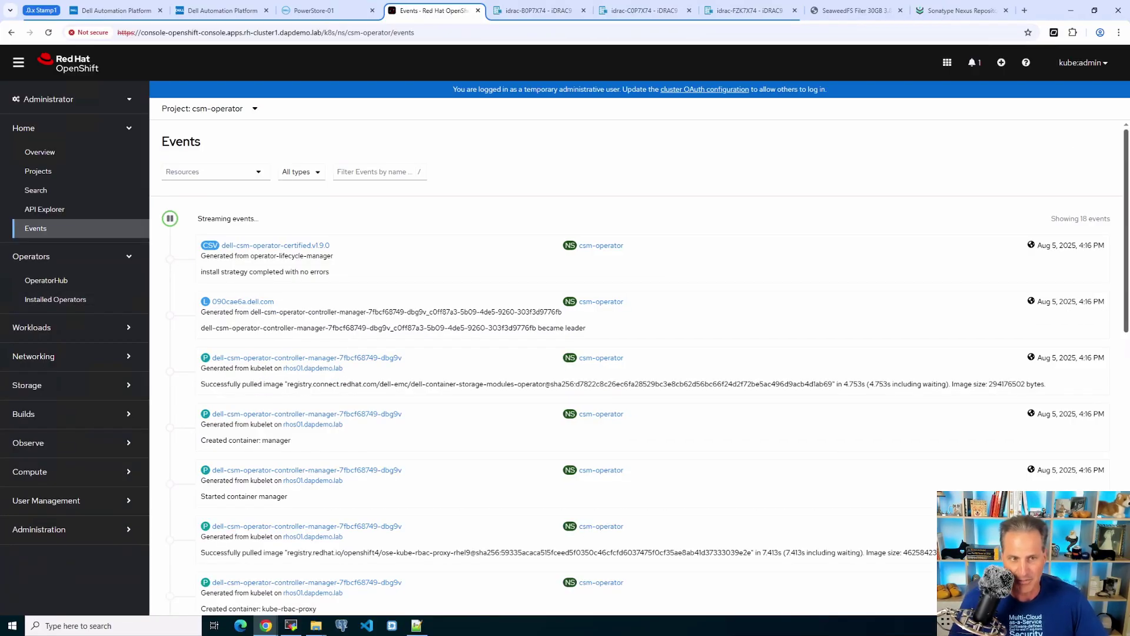
key("ctrl+shift+Tab")
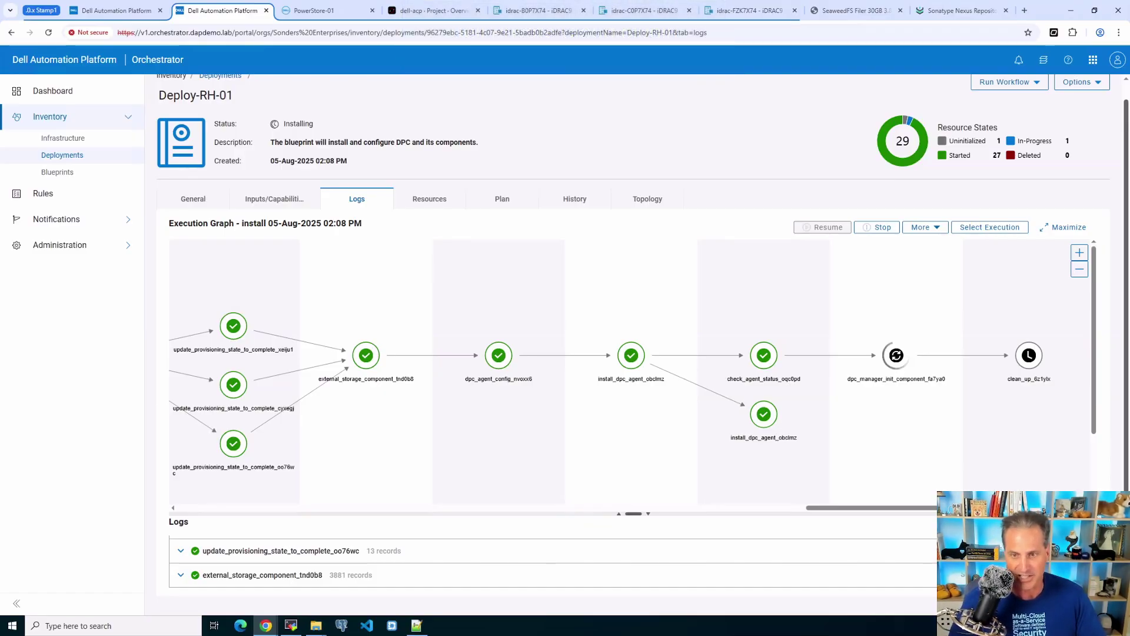
key("ctrl+4")
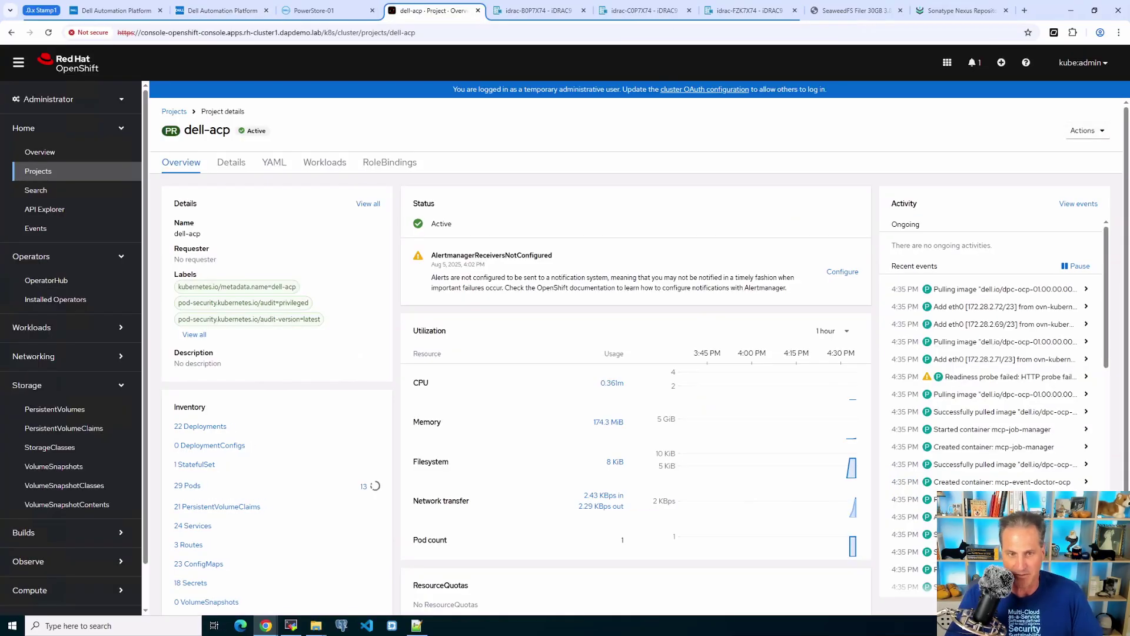
Step: Switch to PowerStore-01, examine the volumes filtered by csi and the storage dashboard, and return to the Orchestrator
key("ctrl+4")
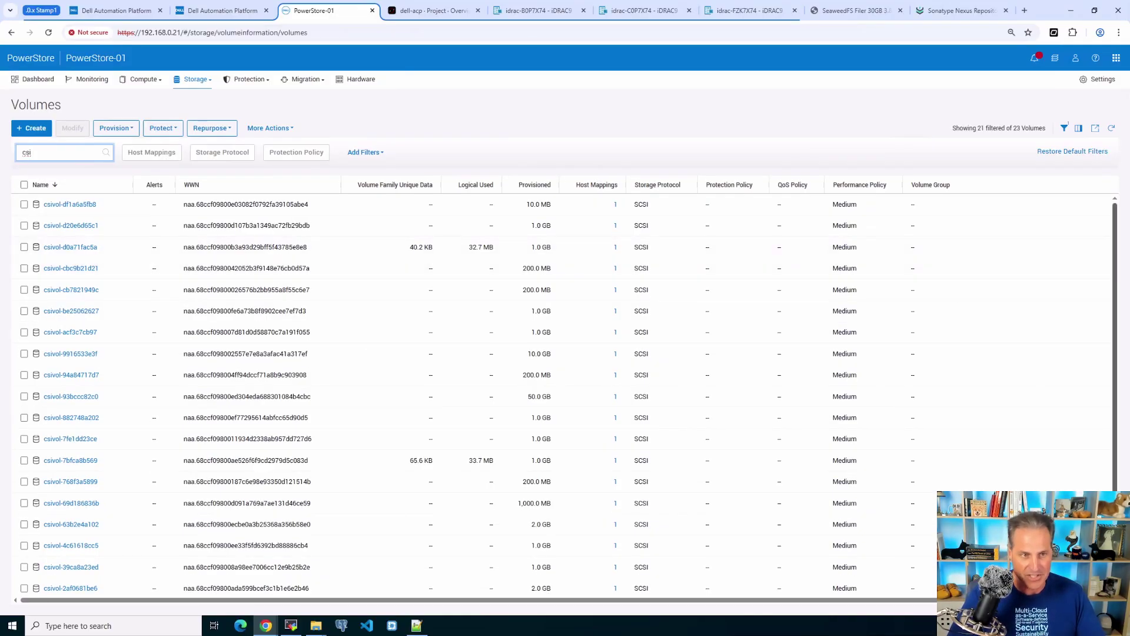
scroll(565, 392, "down", 1)
scroll(569, 392, "down", 1)
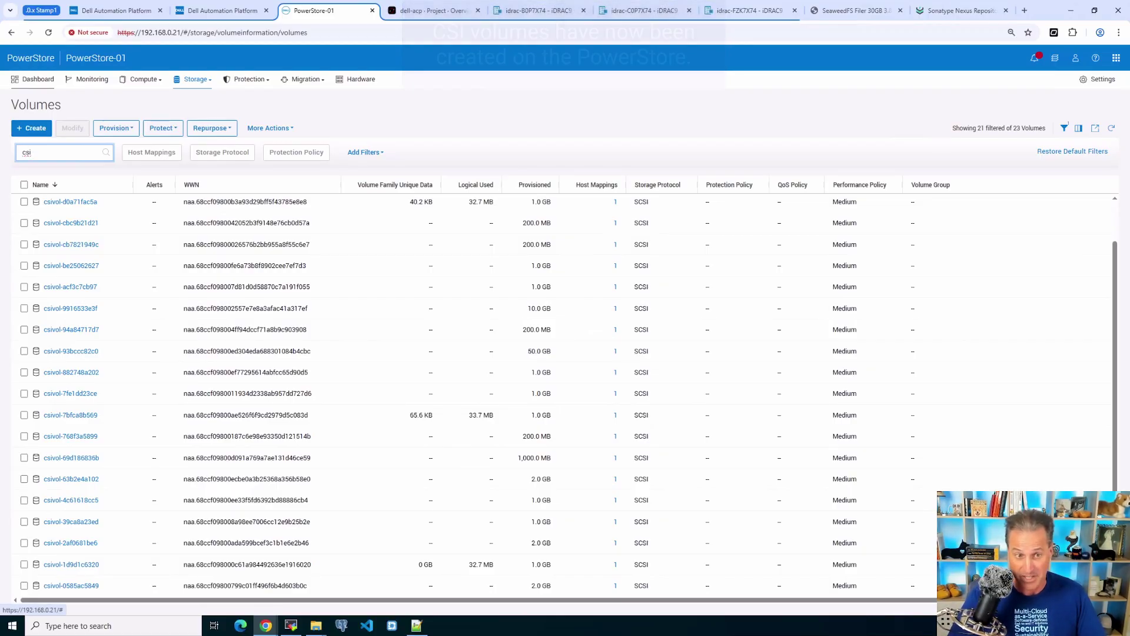
left_click(33, 79)
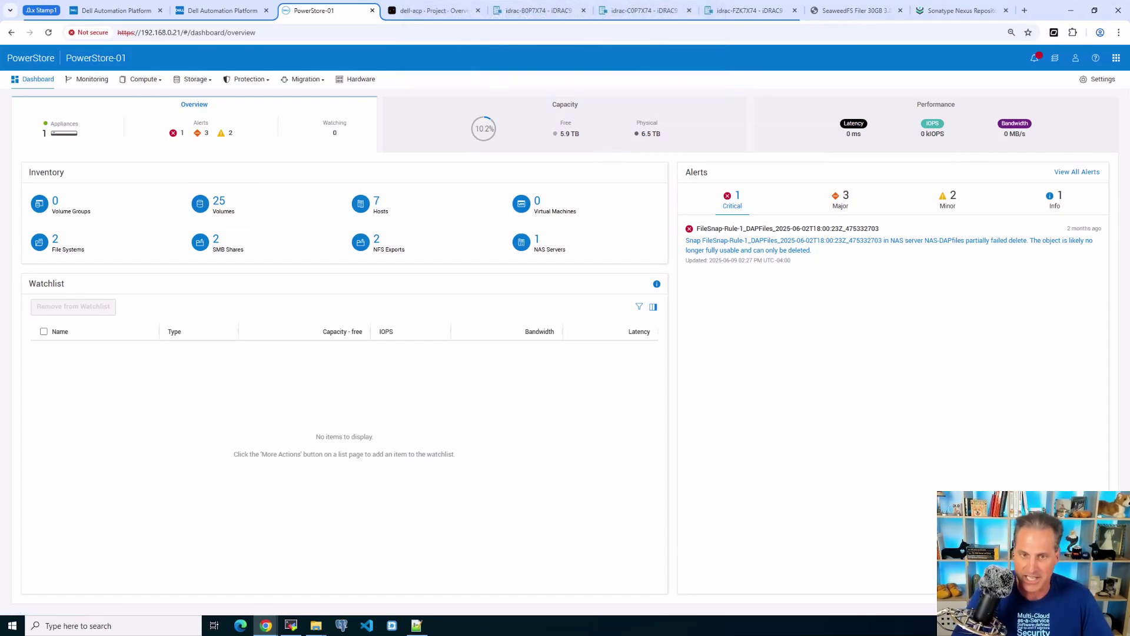
left_click(222, 10)
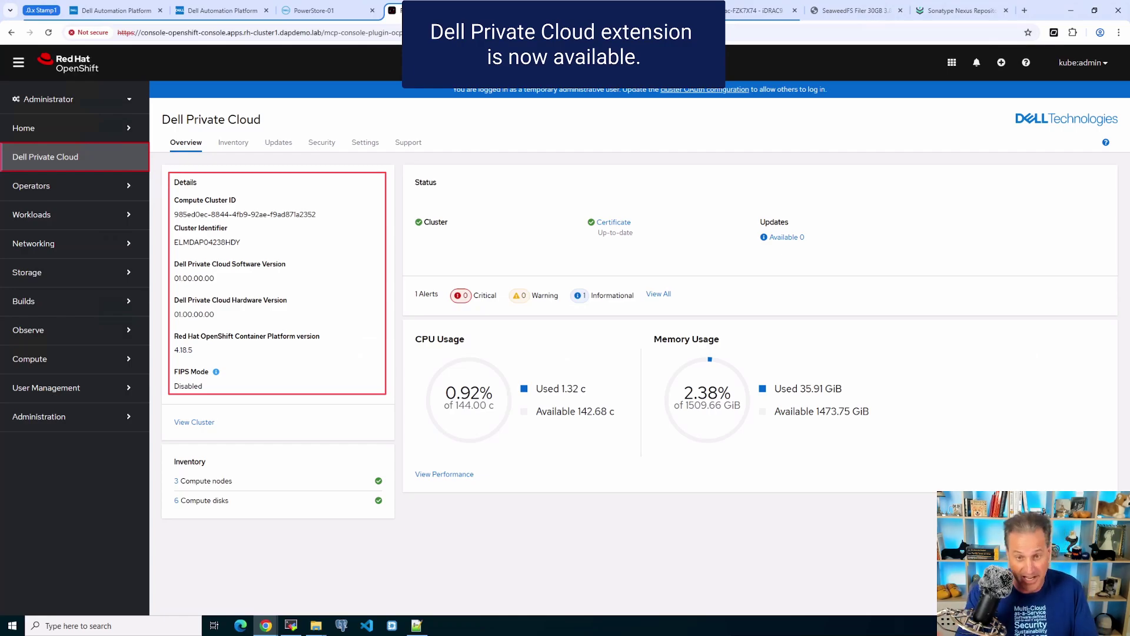
Step: Open the physical back view of node rhos01.dapdemo.lab from the Dell Private Cloud inventory in the OpenShift console
left_click(233, 142)
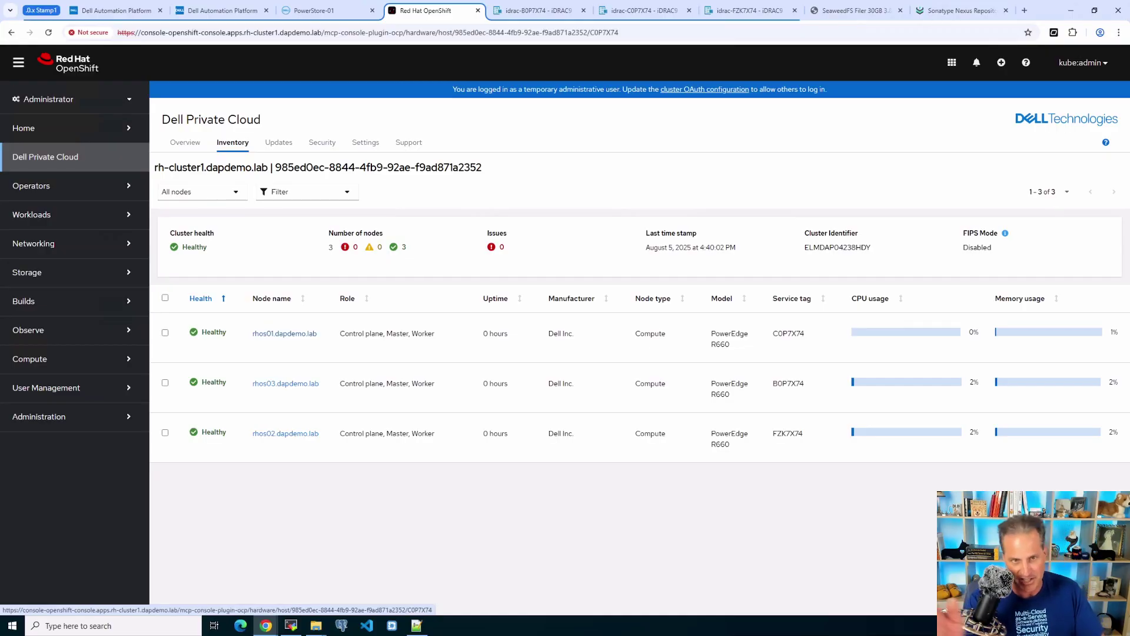
left_click(284, 333)
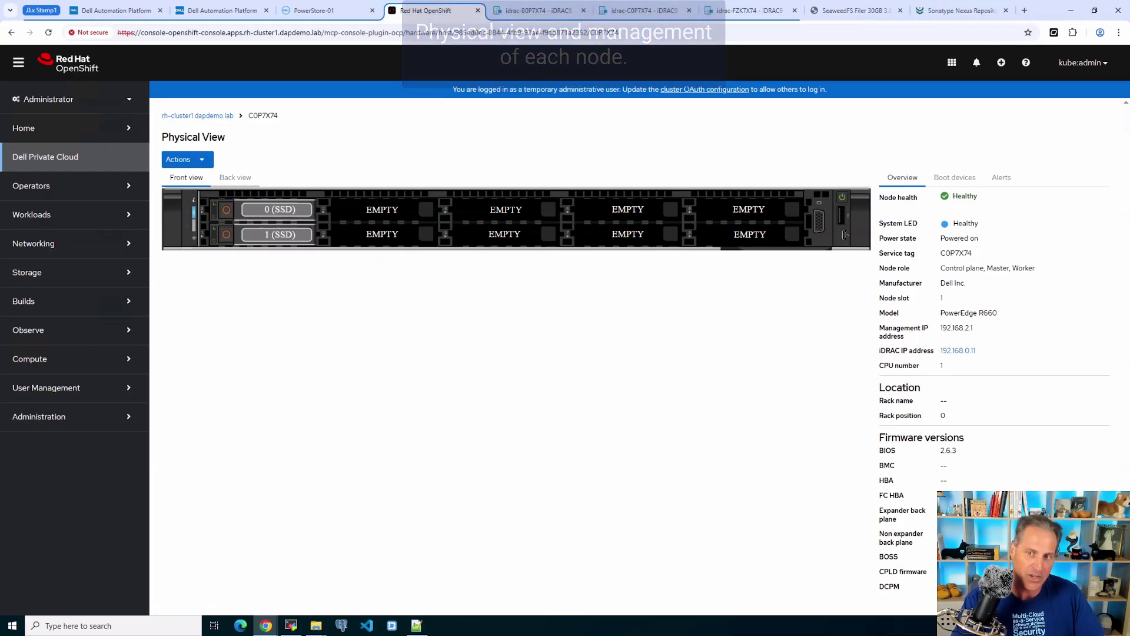
left_click(235, 178)
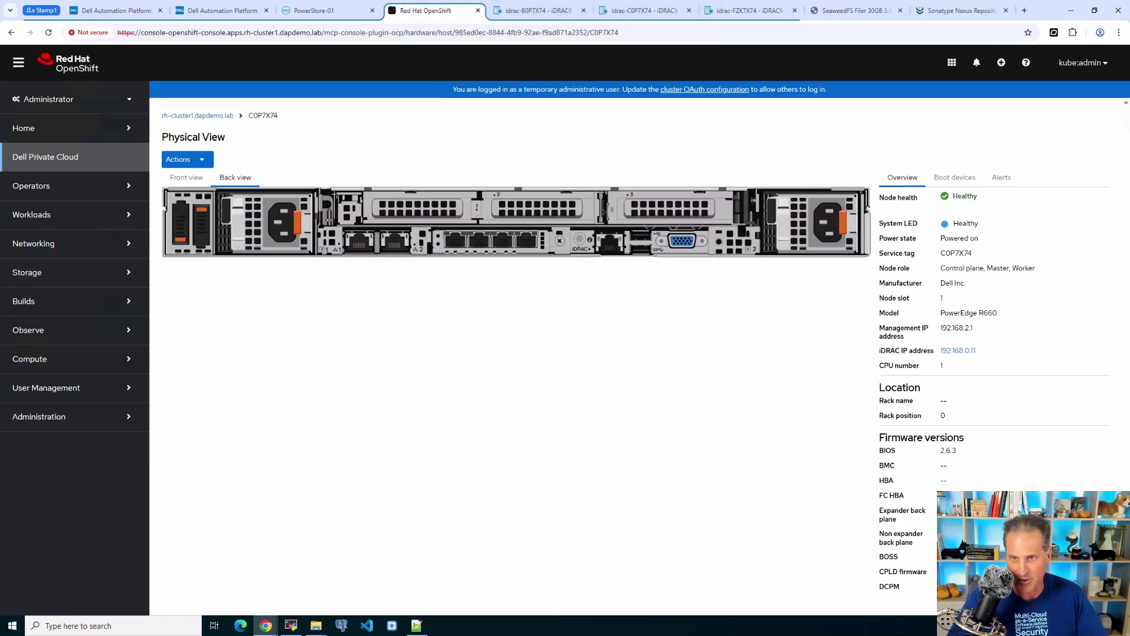
Step: Inspect the node's BOSS controller, one power supply and one network port, along with its boot devices and alerts
left_click(201, 224)
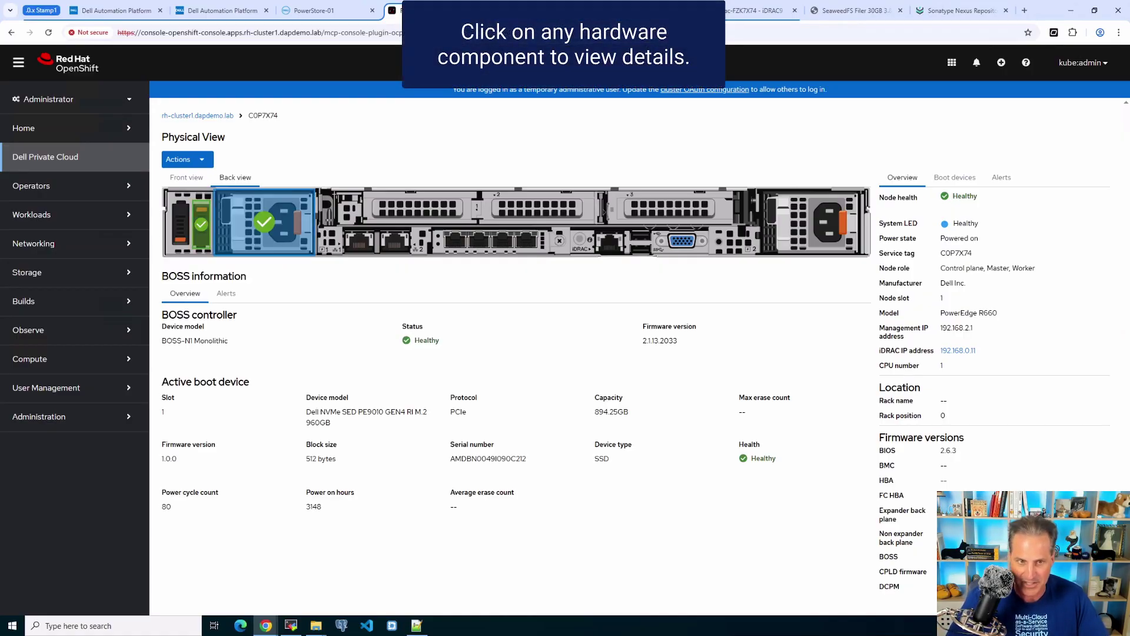
left_click(264, 223)
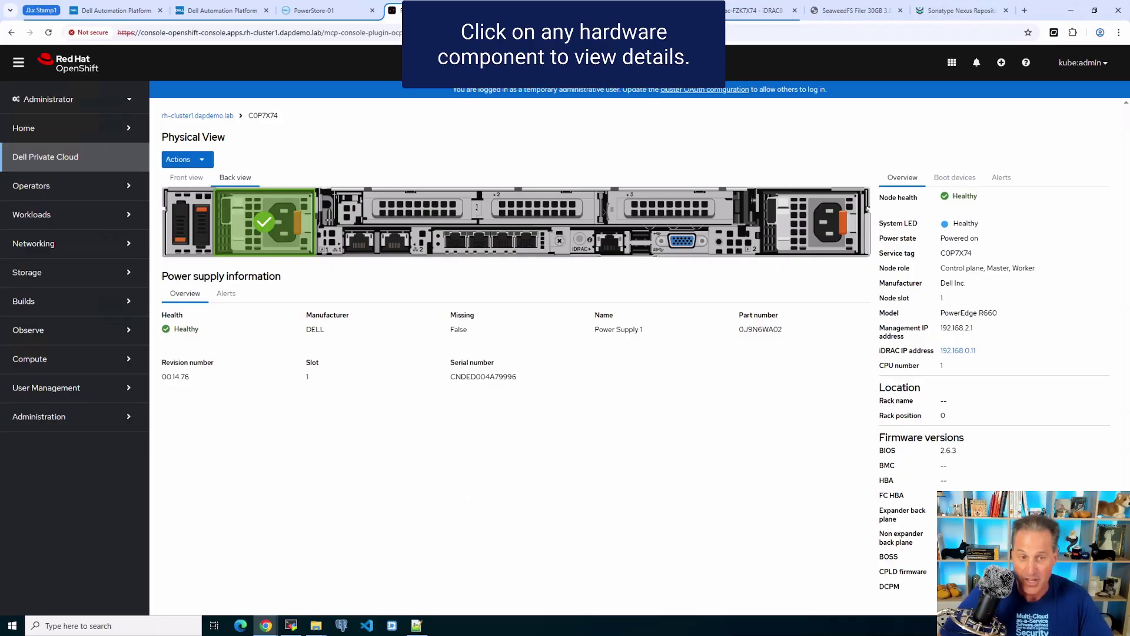
left_click(454, 240)
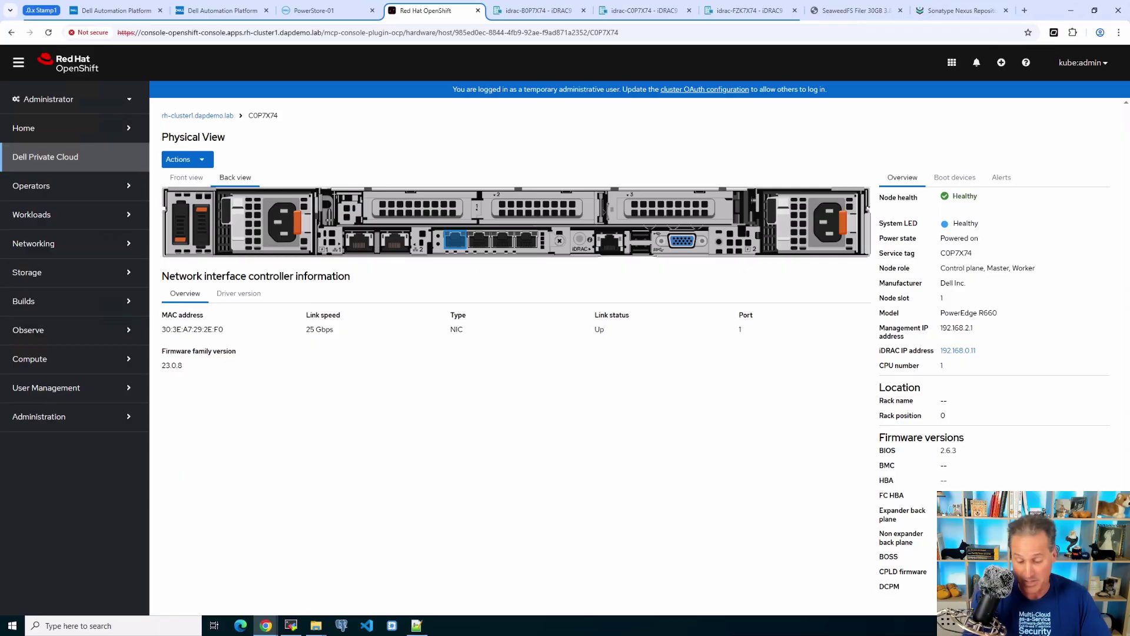
left_click(954, 177)
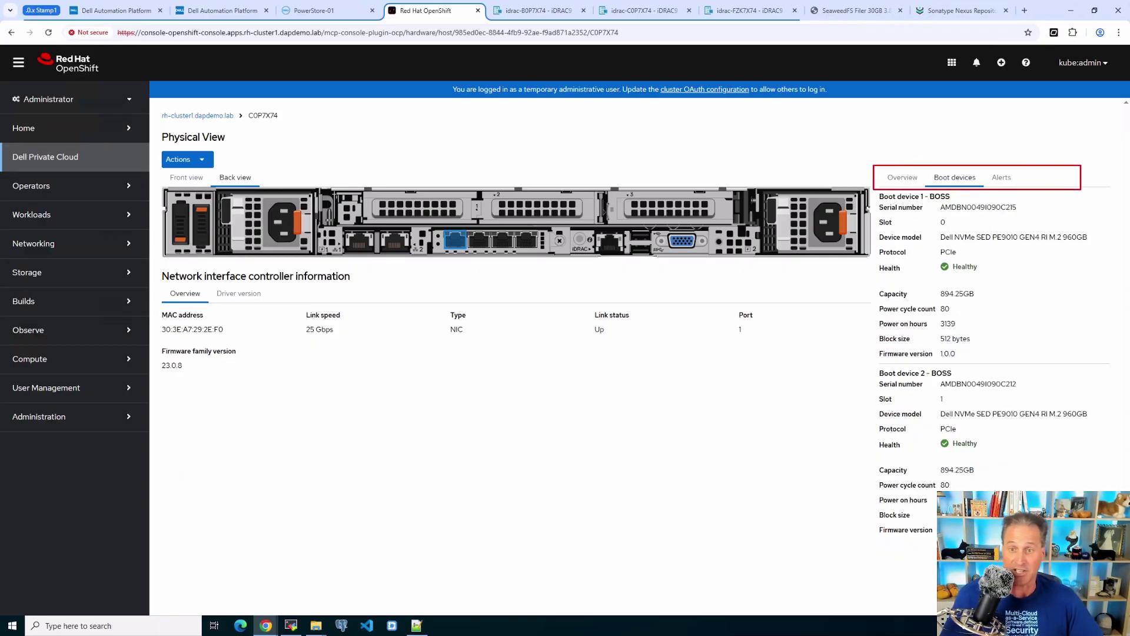
left_click(1000, 177)
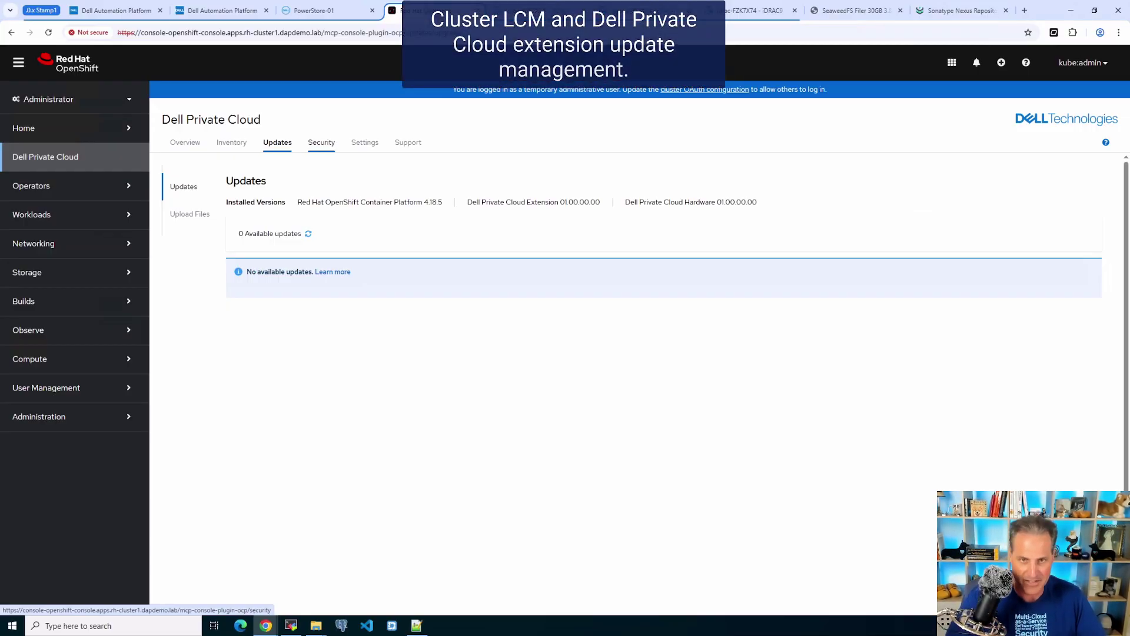
Step: Review the Dell Private Cloud security certificates and its network proxy and support portal access settings
left_click(322, 143)
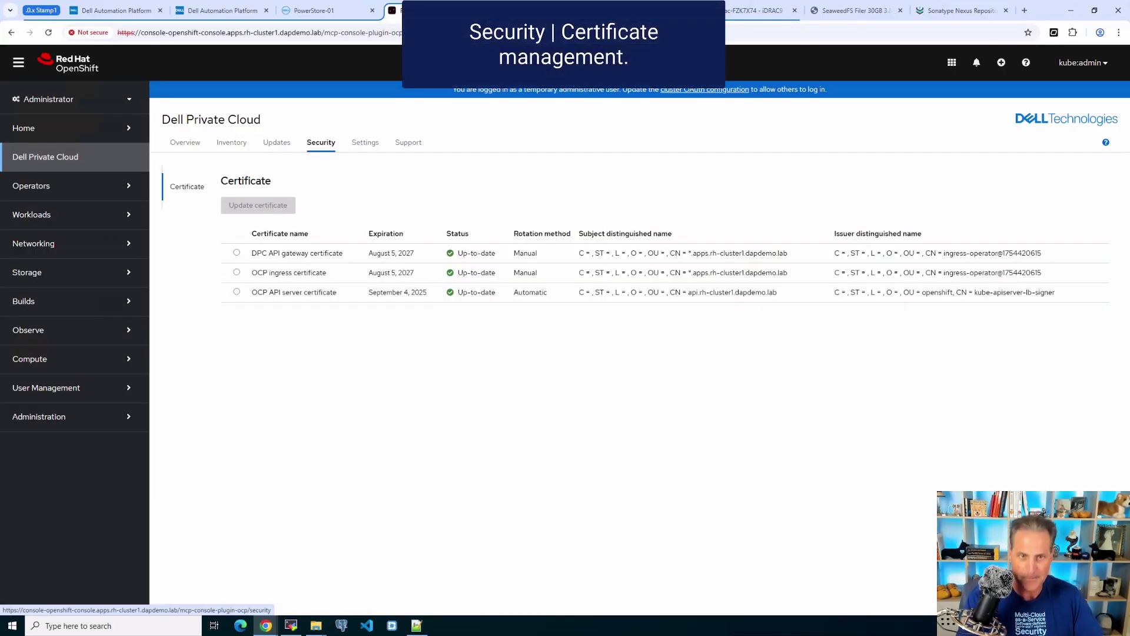
left_click(365, 142)
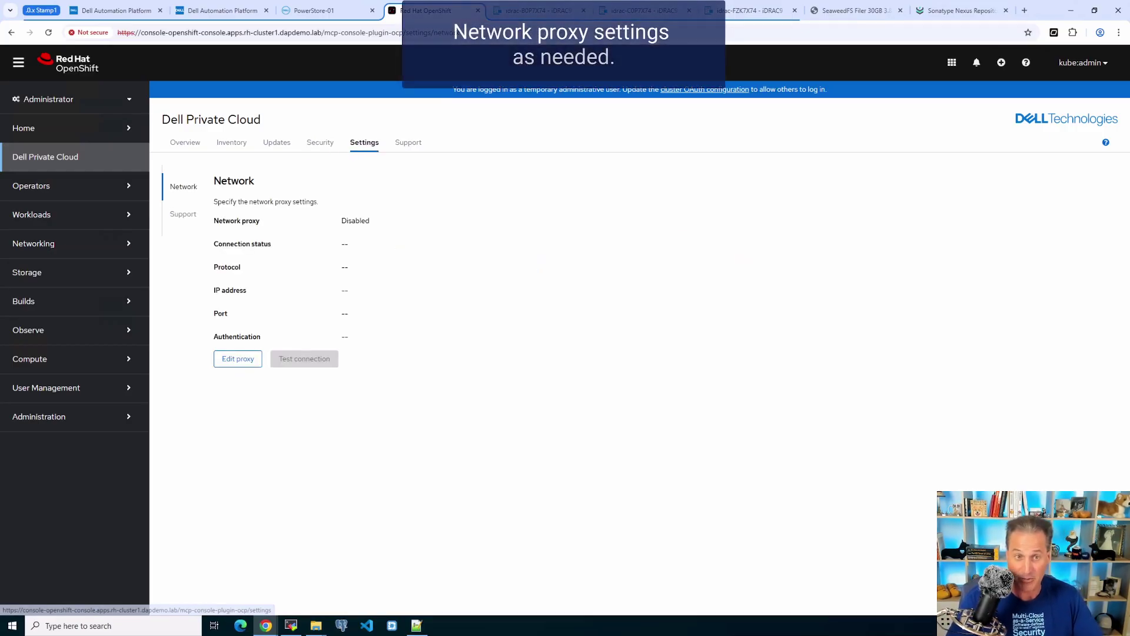
left_click(182, 214)
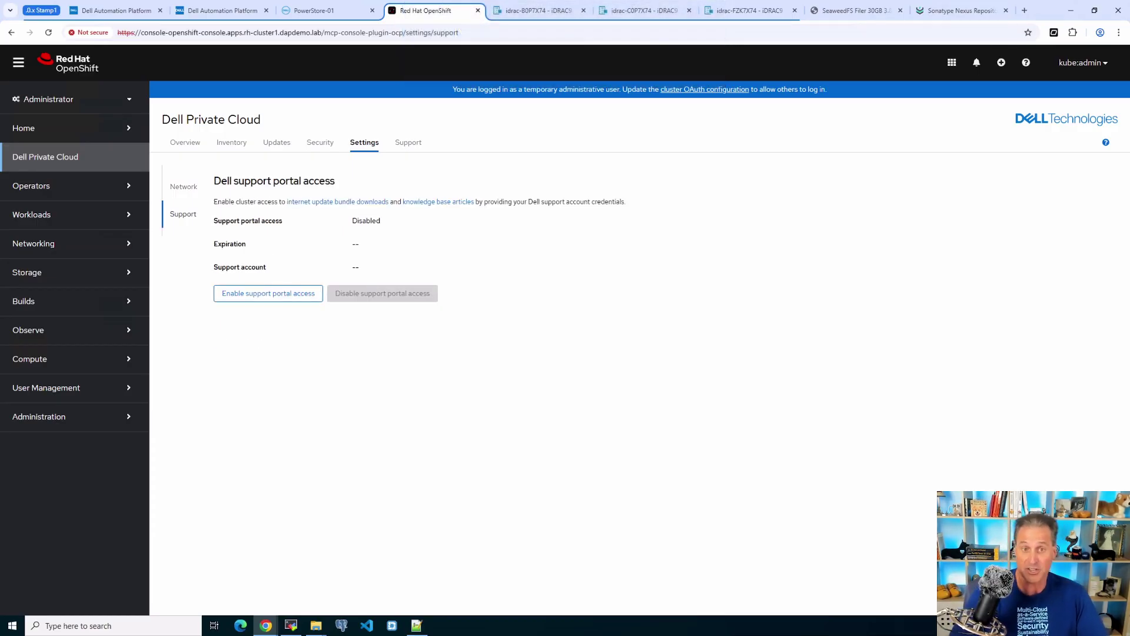
Step: Review the Dell Private Cloud support pages for contacting support, diagnostics log bundles and connectivity
left_click(408, 142)
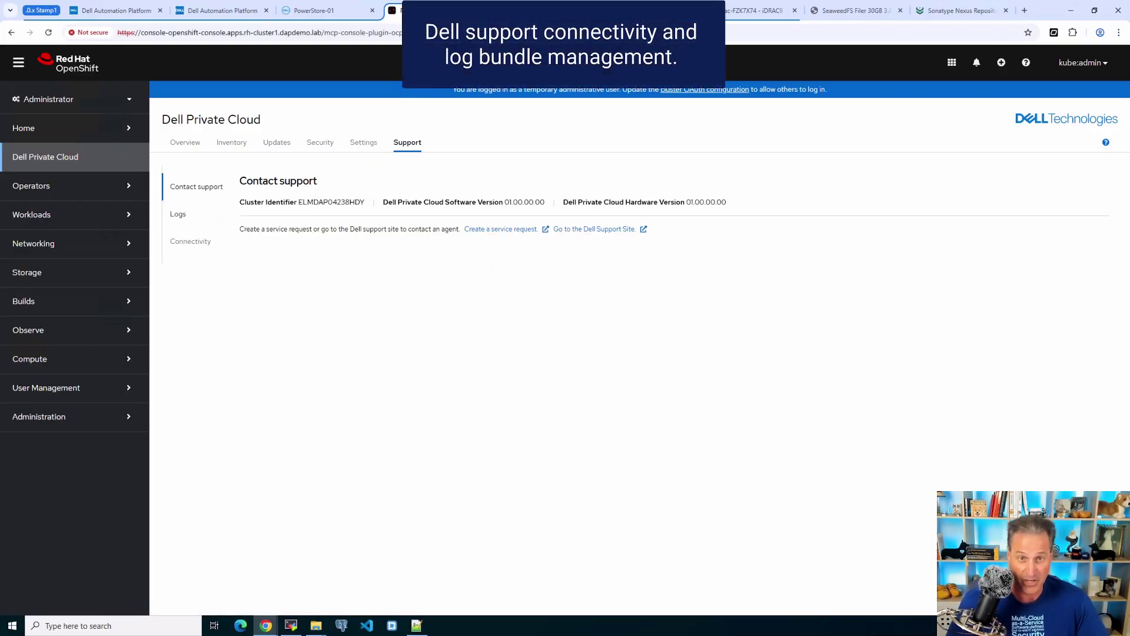
left_click(178, 213)
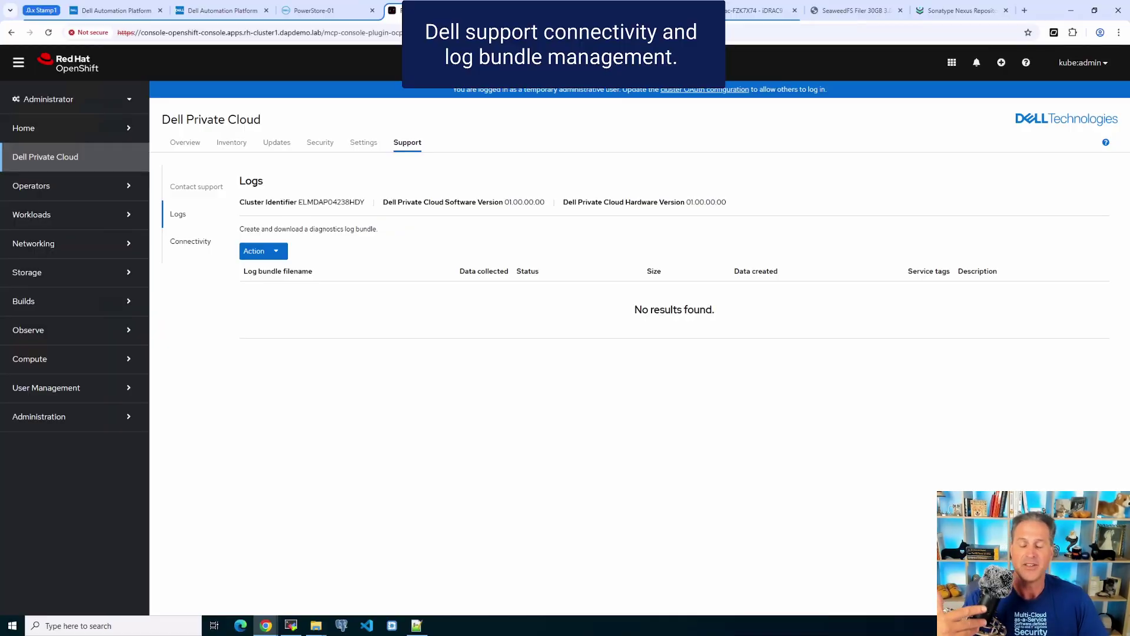
left_click(191, 241)
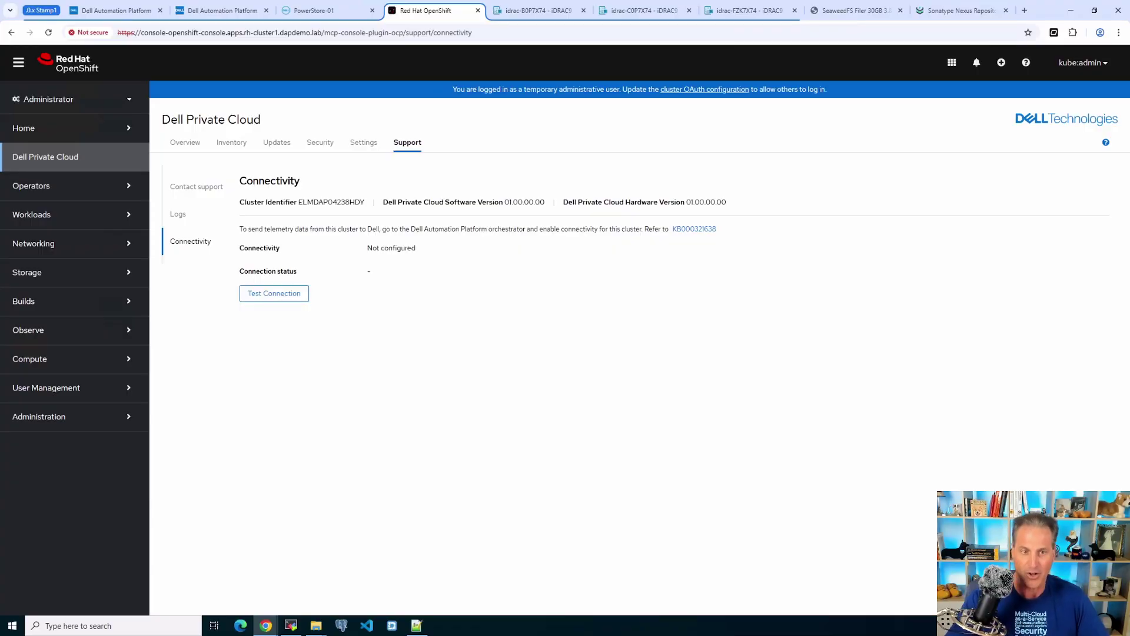
Step: Switch to the Orchestrator and view the Deploy-RH-01 deployment topology in full screen
key("ctrl+2")
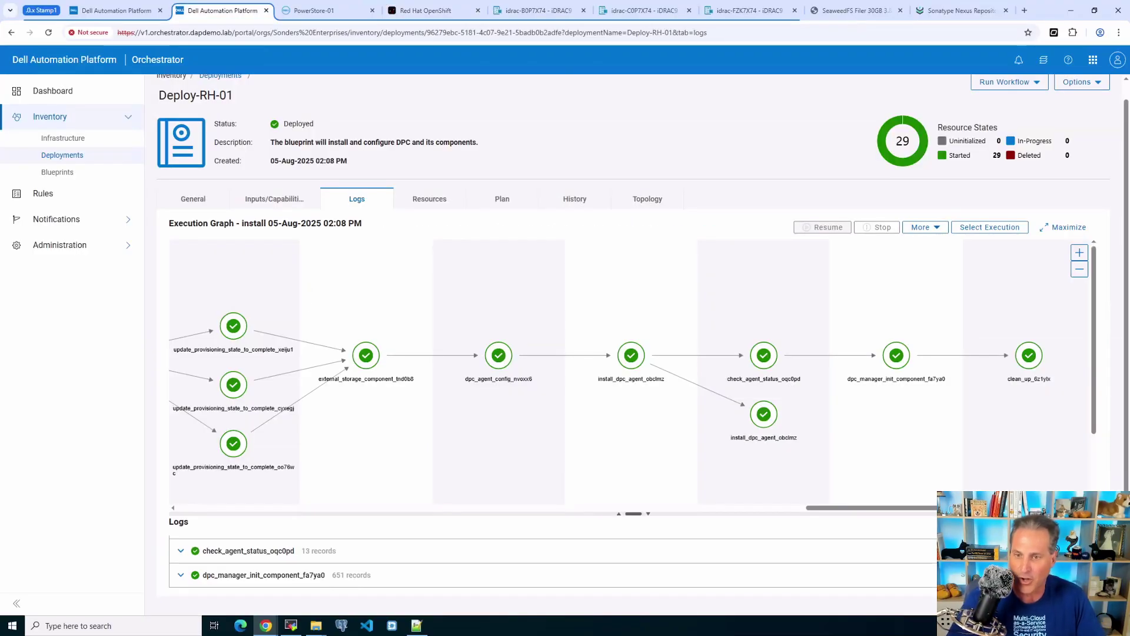
left_click(646, 198)
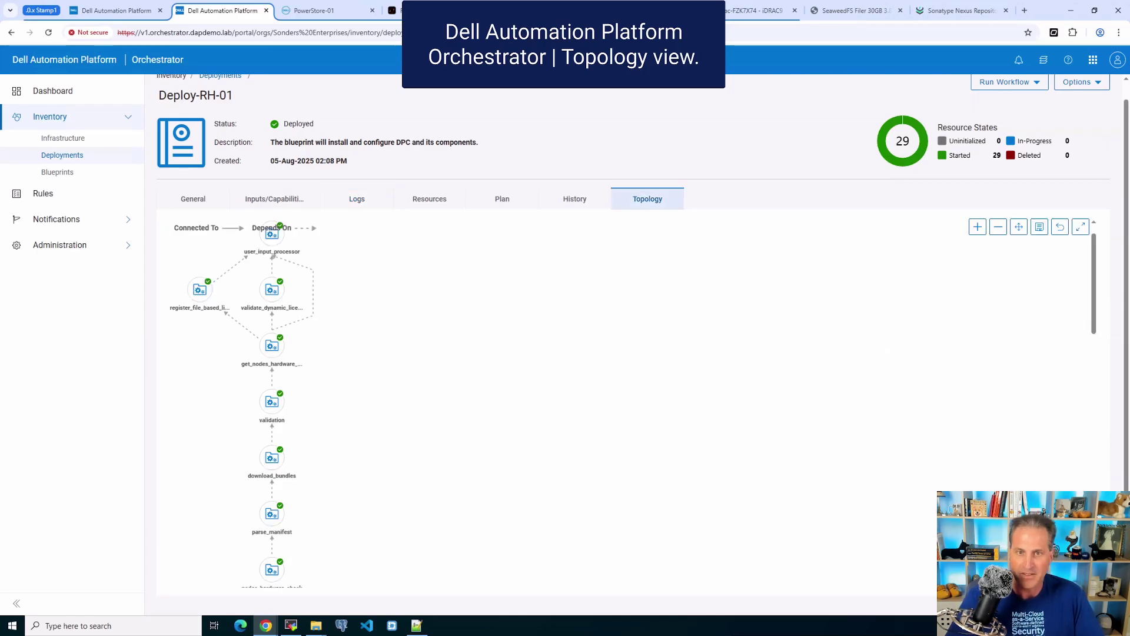
left_click(1080, 227)
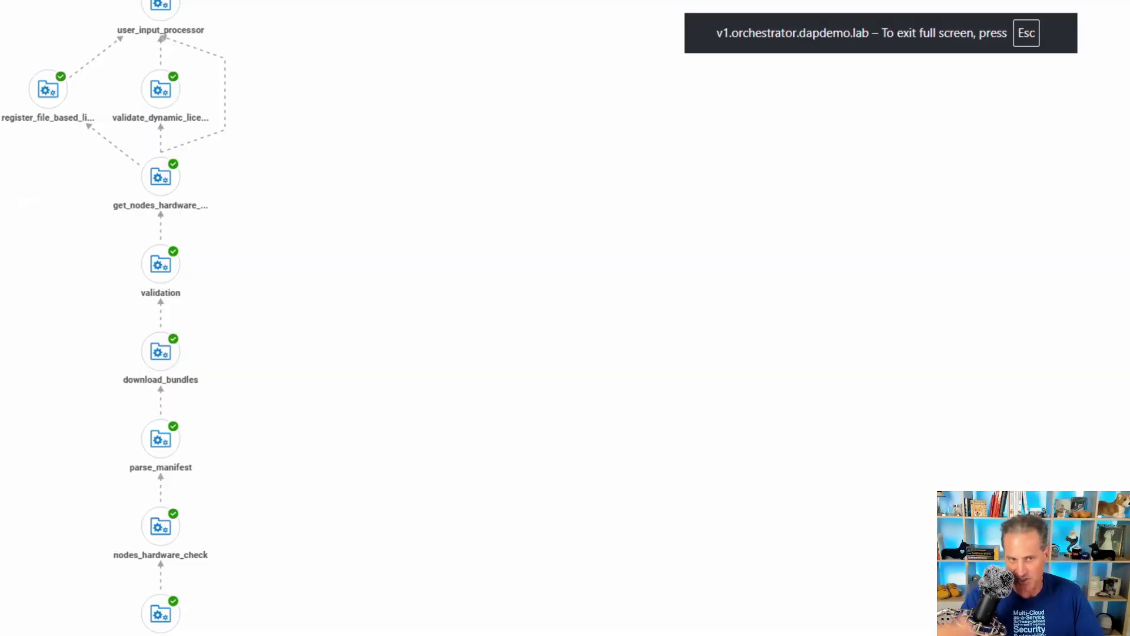
Step: Examine the rest of the Deploy-RH-01 topology down to the dpc_agent_config component, and exit the full-screen view
scroll(565, 318, "down", 5)
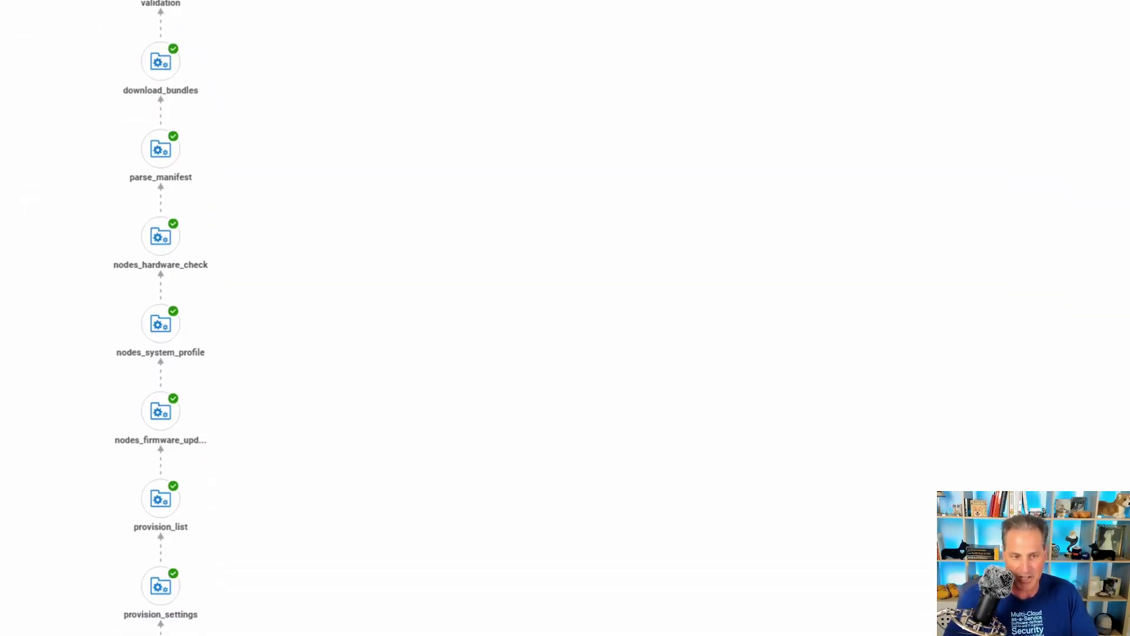
scroll(565, 318, "down", 12)
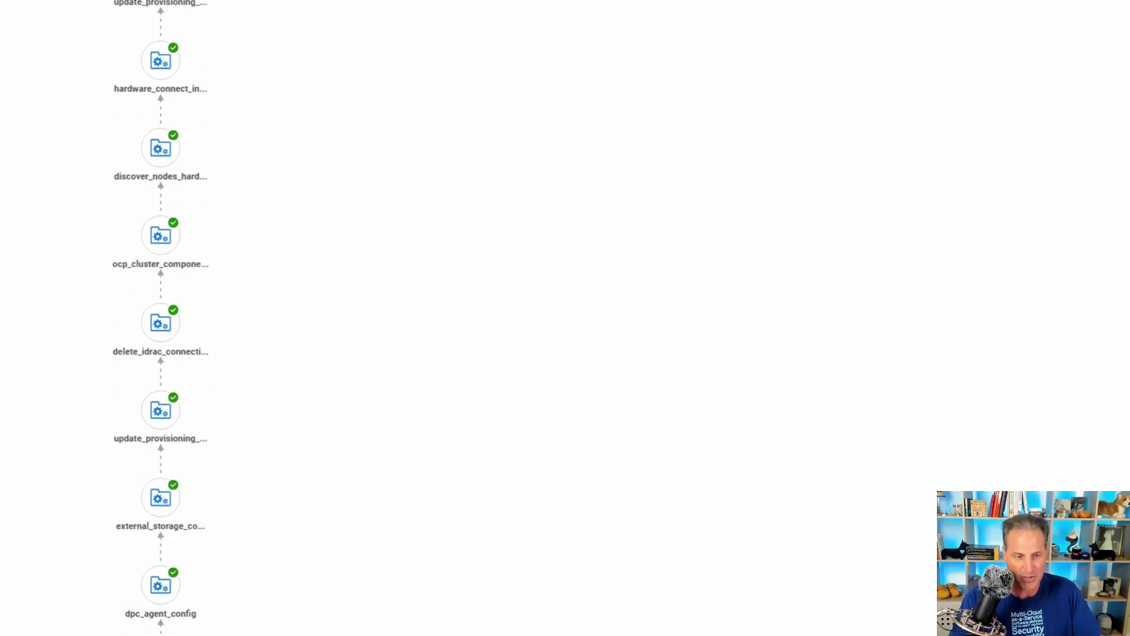
key("Escape")
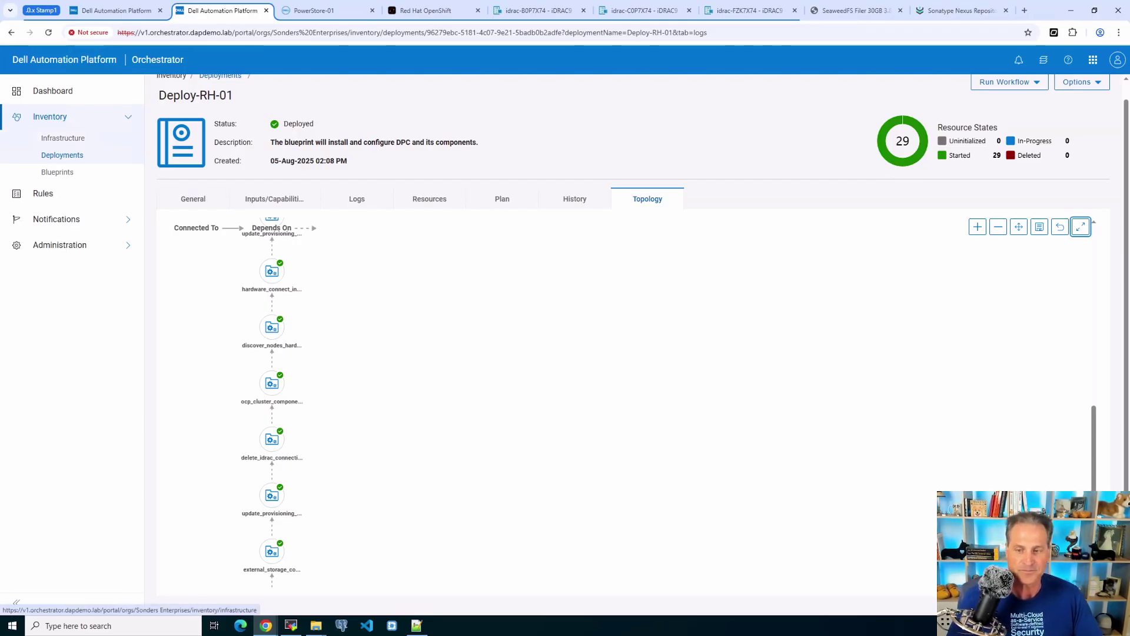
Step: List the nodes of rh-cluster1.dapdemo.lab and the online VMware private cloud in the infrastructure inventory, and return to the dashboard
left_click(63, 138)
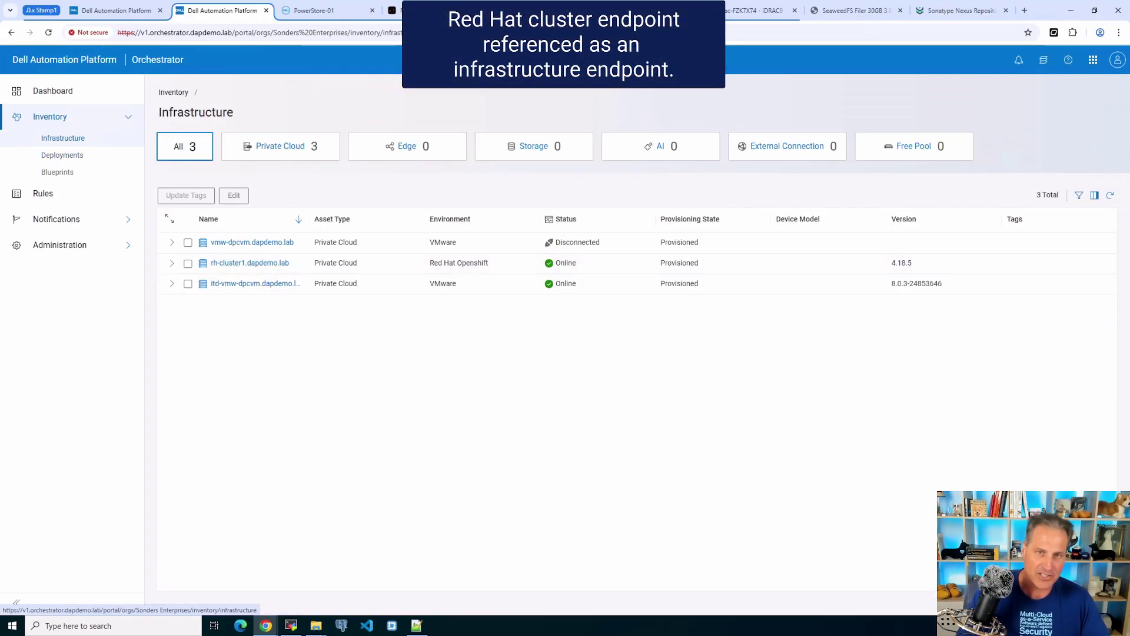
left_click(172, 263)
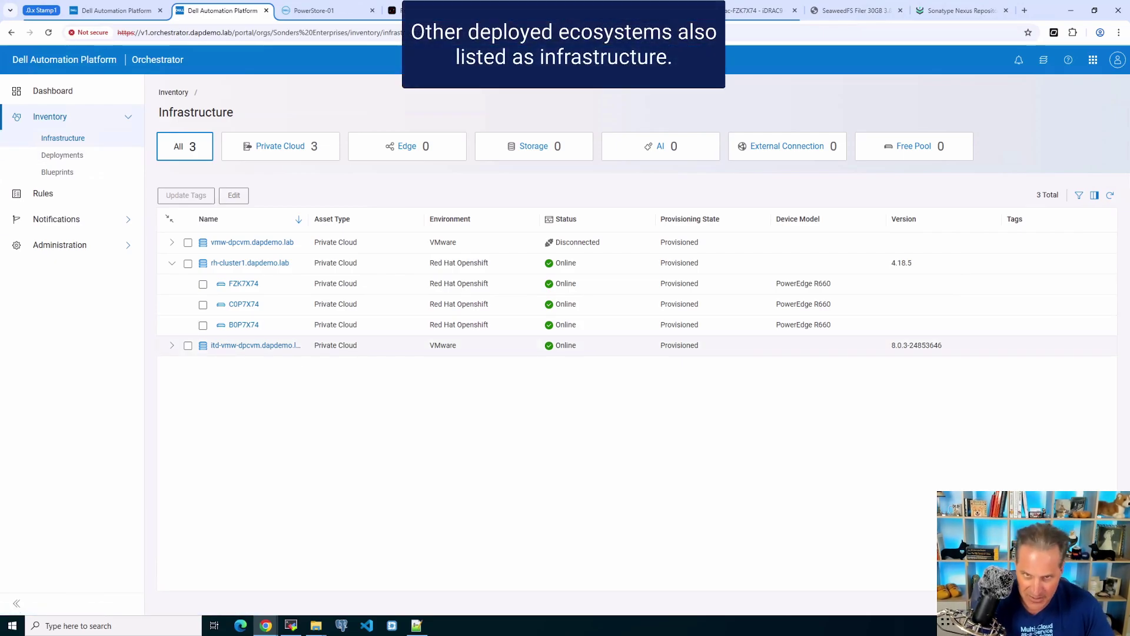
left_click(171, 346)
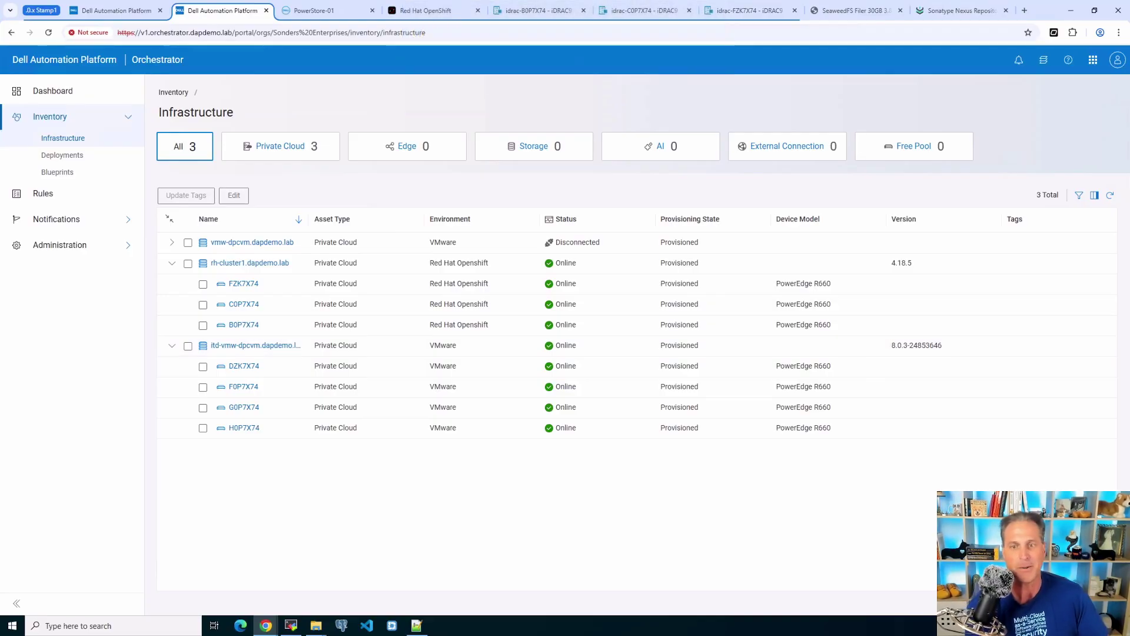
left_click(53, 91)
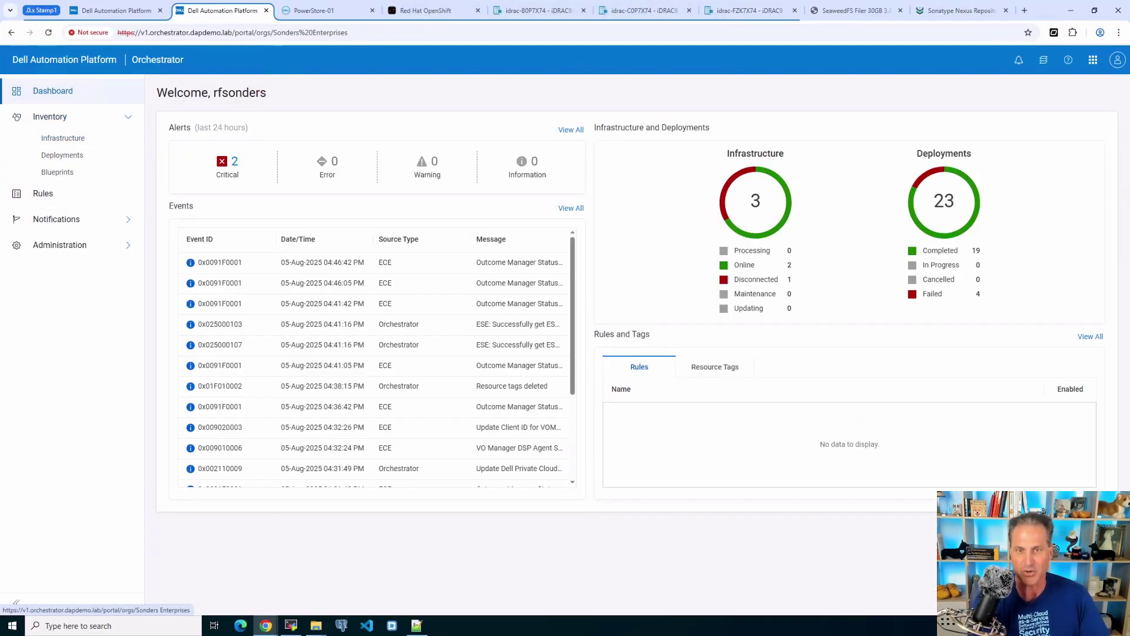